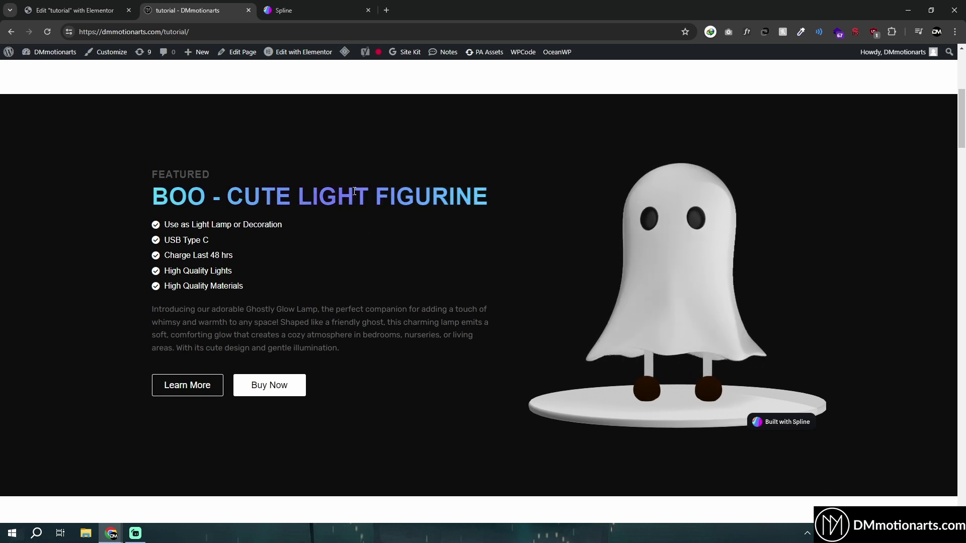
Look over the Boo product section on the published page, its Elementor editor and the Spline dashboard.
left_click(301, 9)
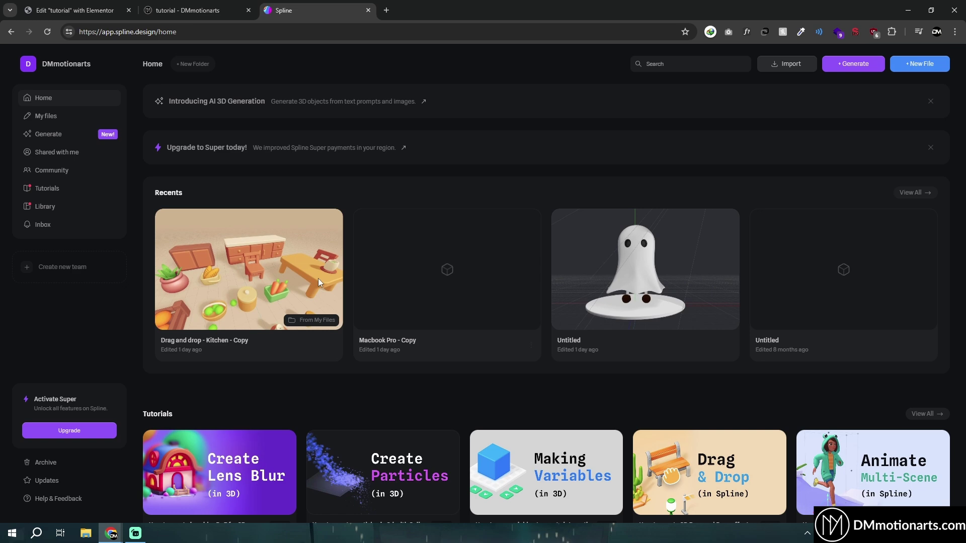
left_click(103, 9)
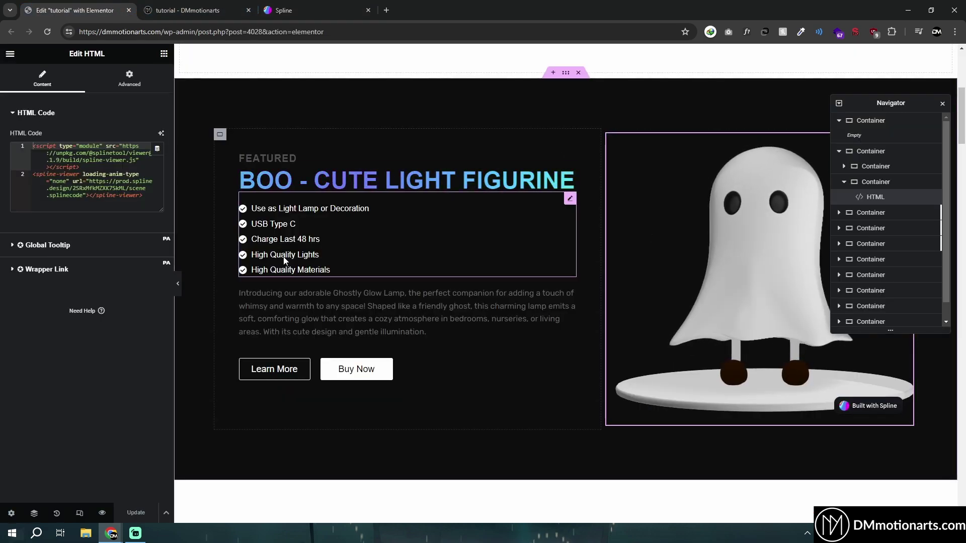
left_click(196, 6)
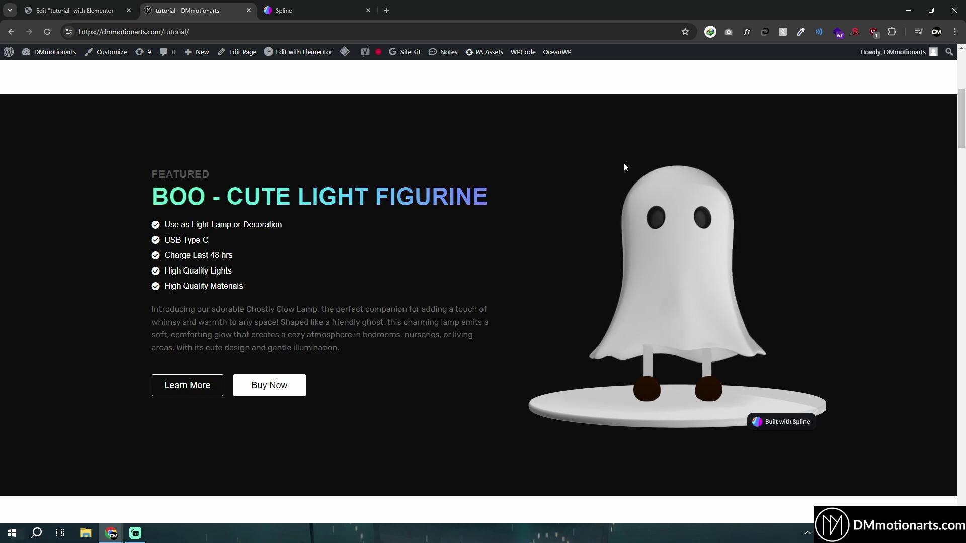
left_click(281, 10)
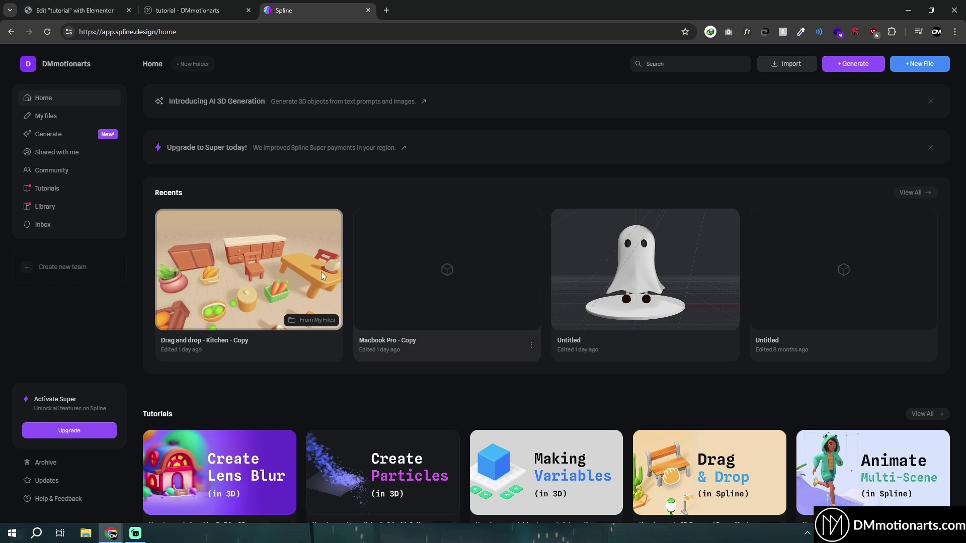
key("ctrl+shift+Tab")
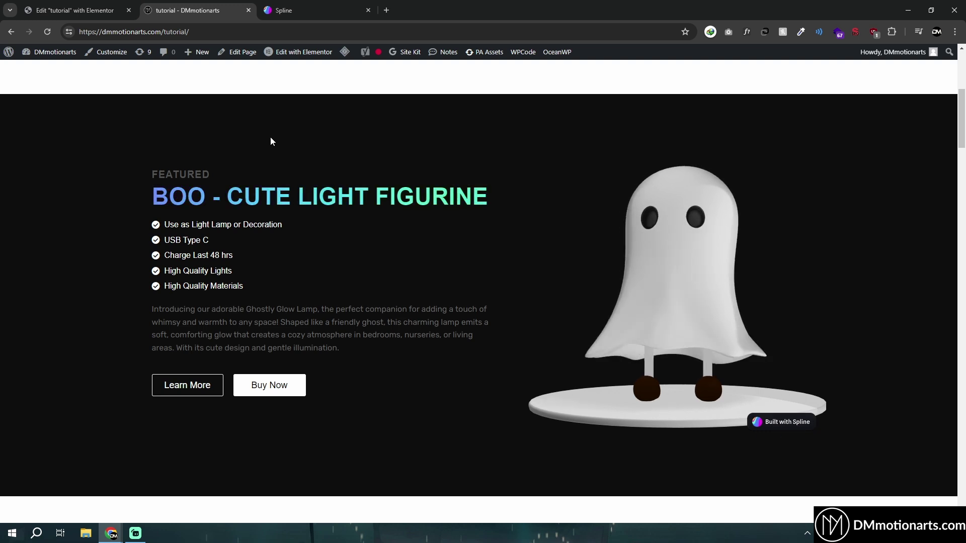
Browse the recent files, tutorials and library examples on the Spline dashboard.
left_click(332, 6)
left_click(116, 32)
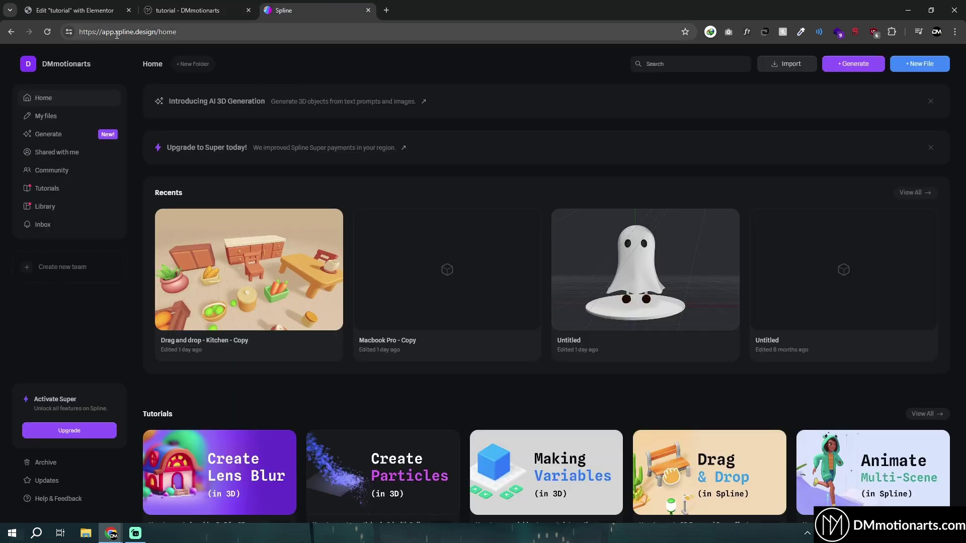
left_click_drag(115, 31, 157, 33)
left_click(365, 69)
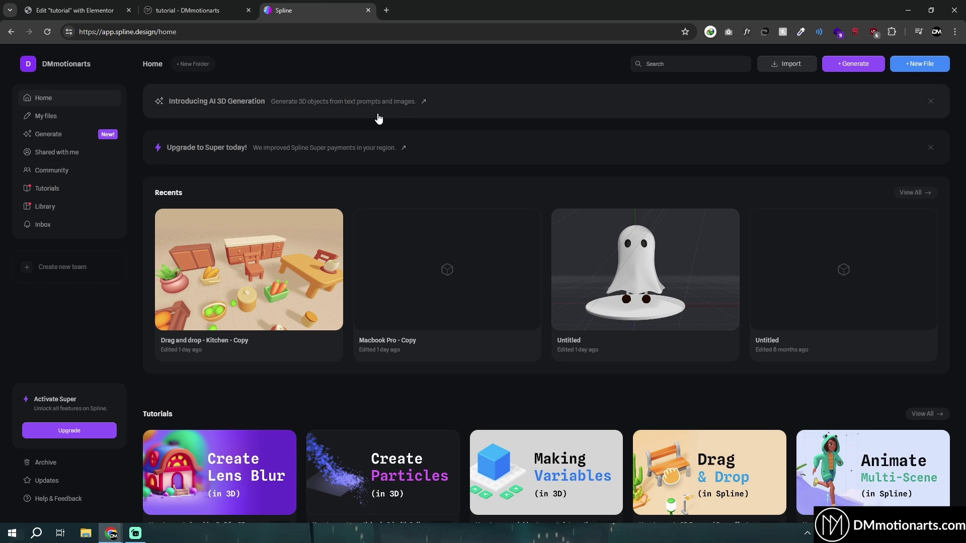
scroll(641, 336, "down", 1)
scroll(629, 327, "down", 4)
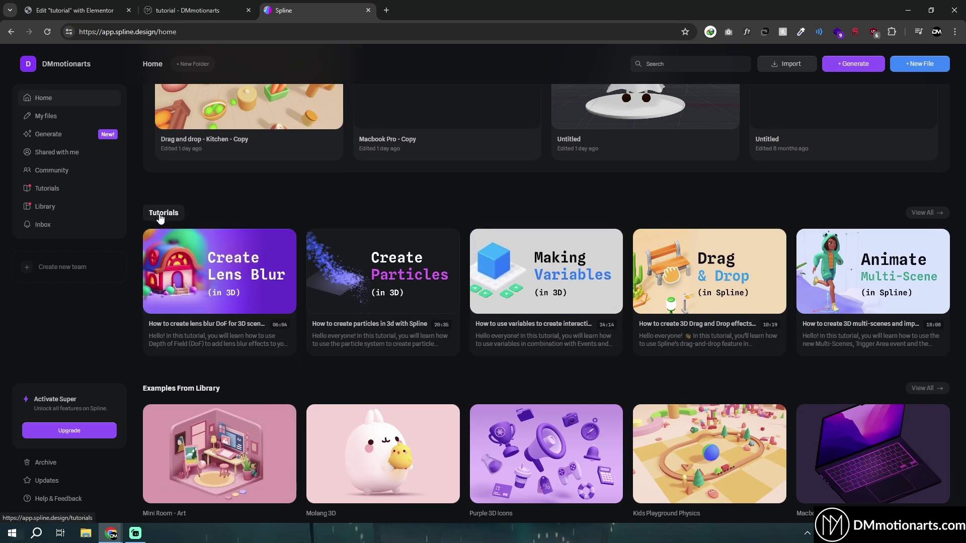
scroll(578, 304, "down", 4)
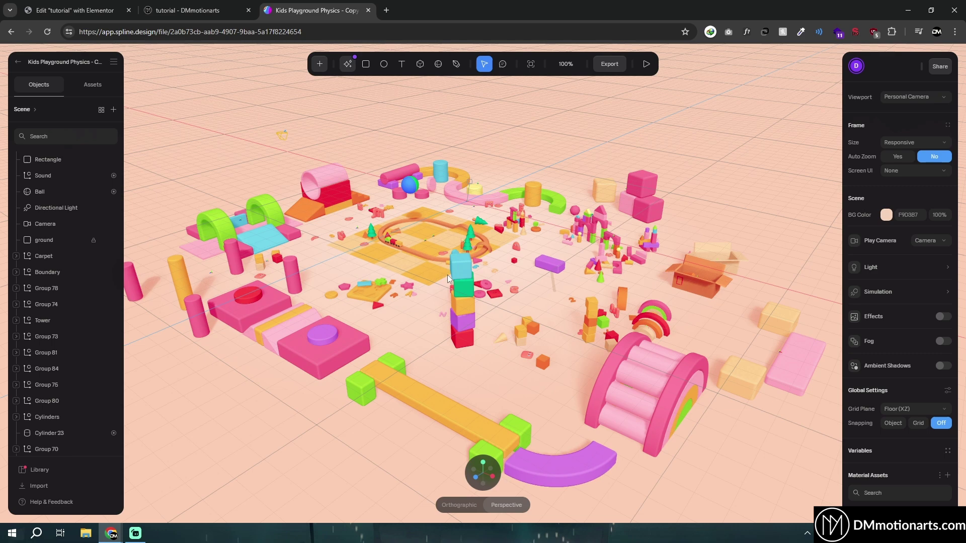
Play the Kids Playground Physics scene in preview and exit the preview.
left_click(645, 66)
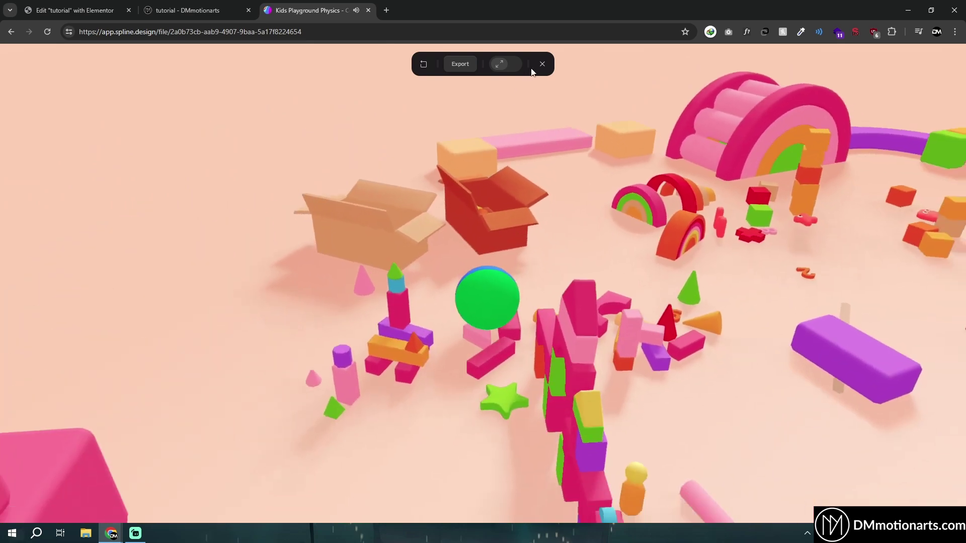
left_click(541, 64)
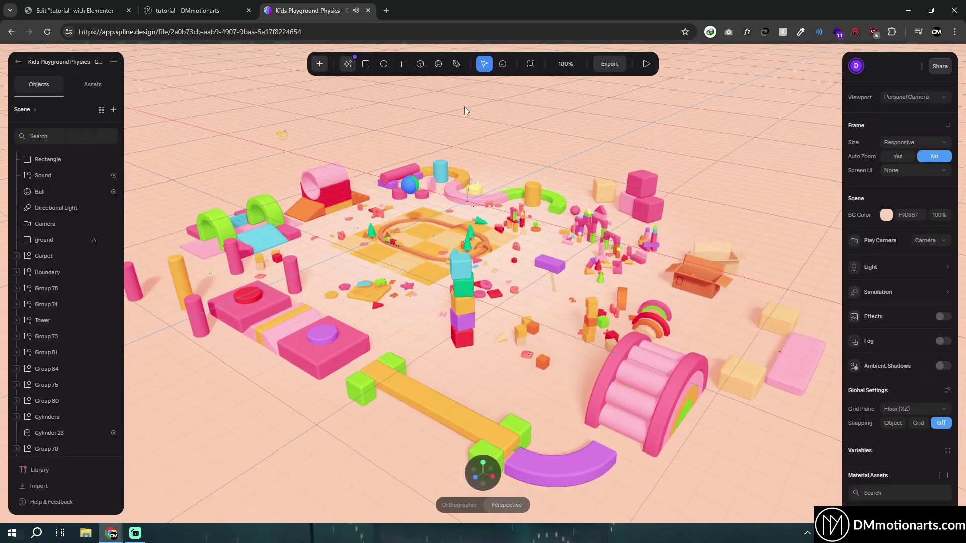
Return to the Spline dashboard and open the recent file containing the ghost on a round platform.
left_click(3, 38)
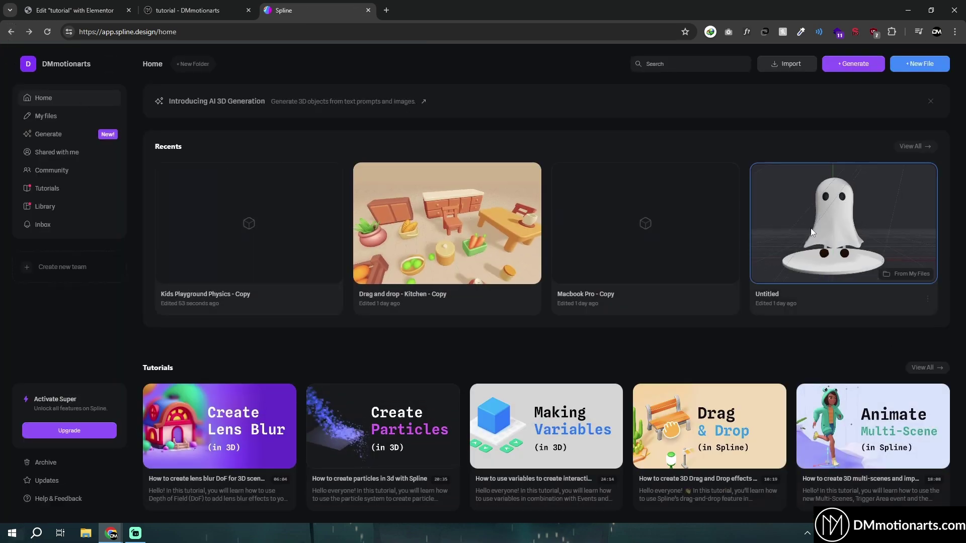
left_click(834, 217)
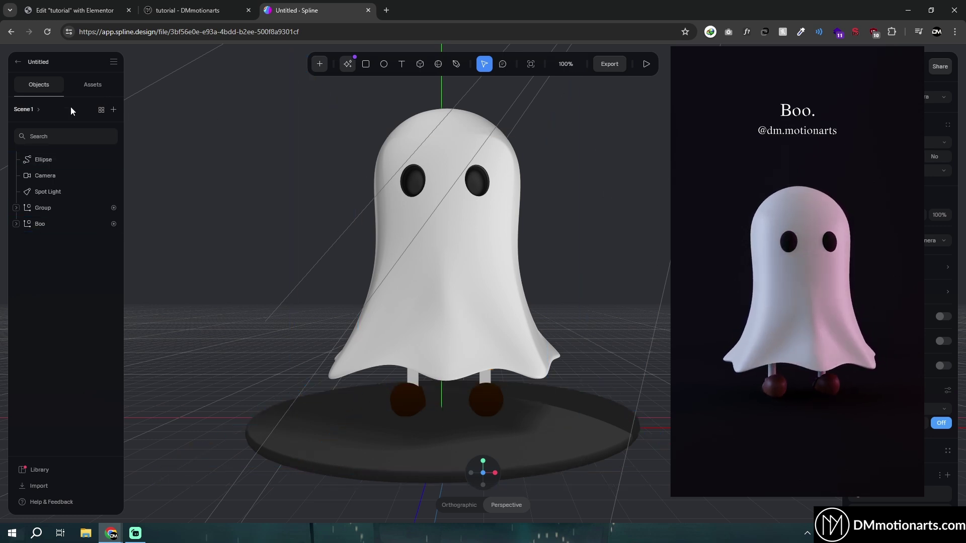
key("Escape")
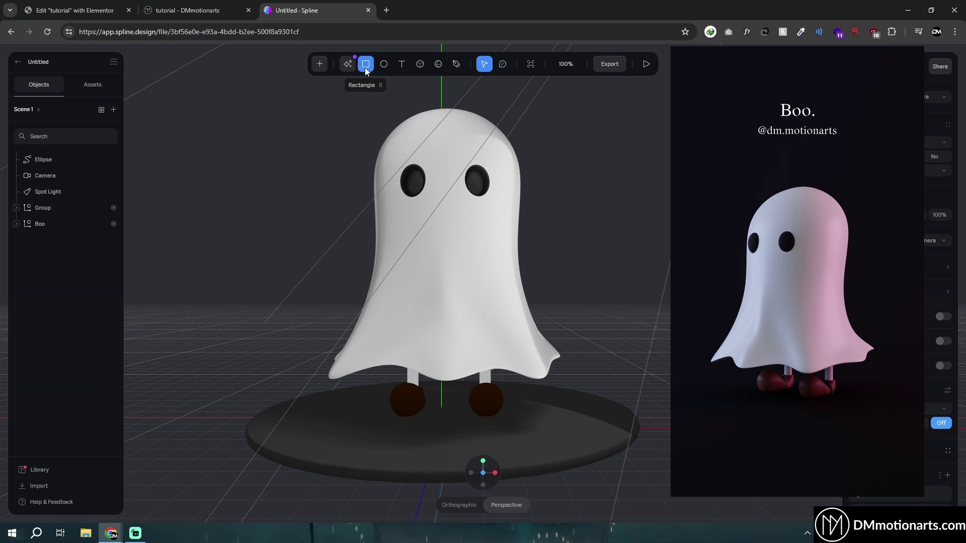
Try out a rectangle of about 258 by 42 beside the ghost, extruded to 102, and undo it.
left_click_drag(666, 342, 773, 412)
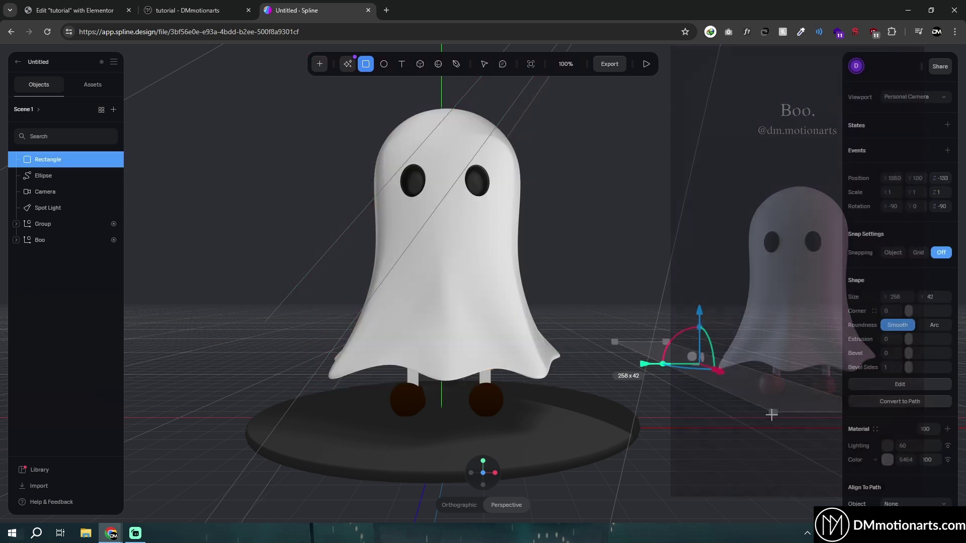
left_click_drag(707, 332, 705, 265)
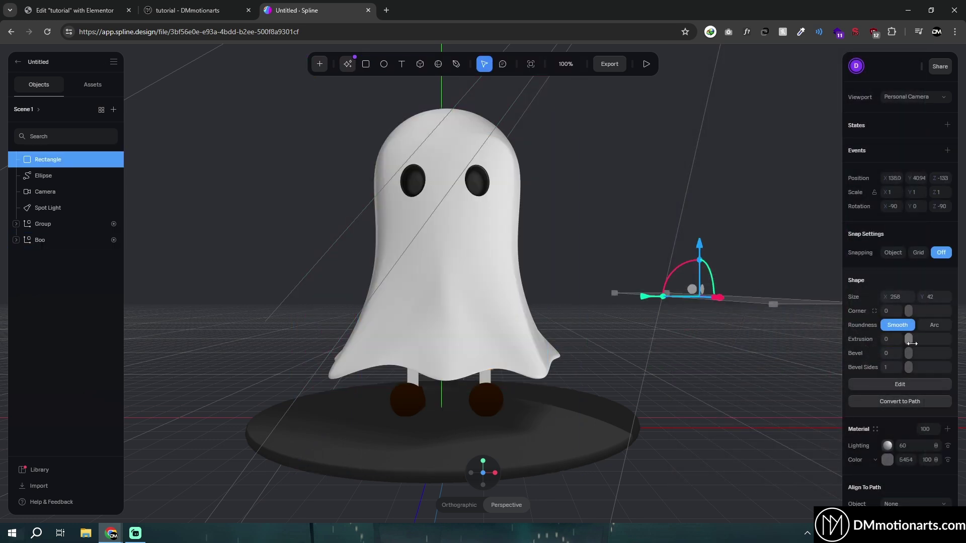
left_click_drag(909, 339, 940, 340)
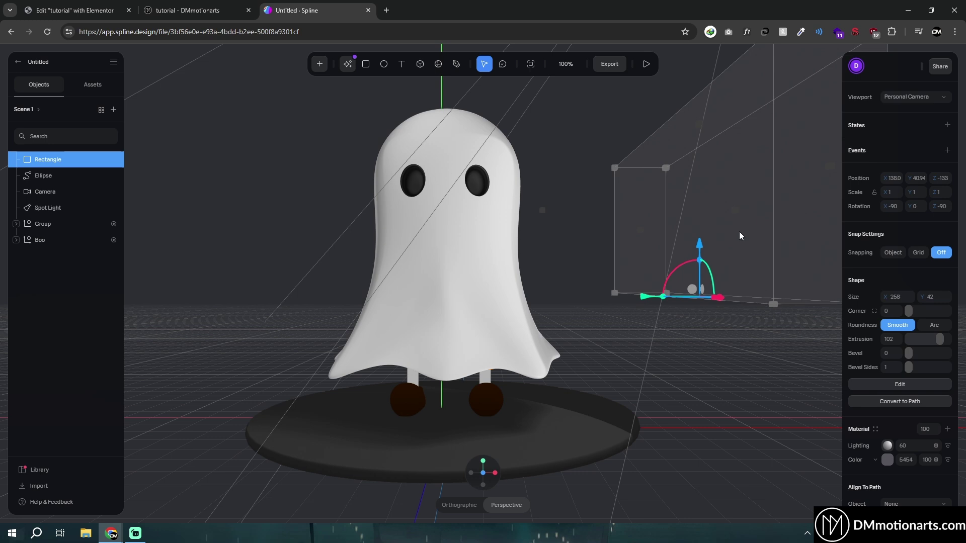
key("ctrl+z")
key("ctrl+z")
key("ctrl+z")
key("ctrl+z")
key("ctrl+z")
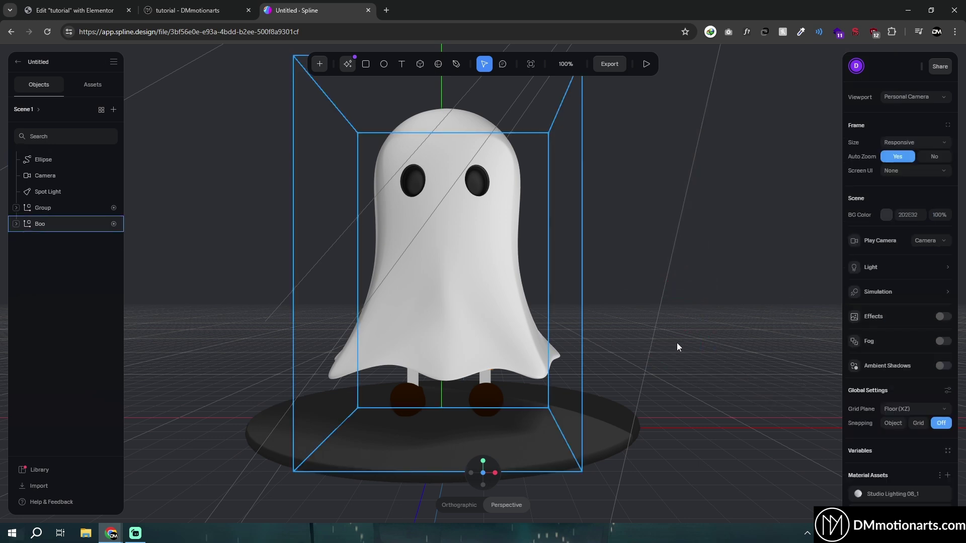
Inspect the ghost body, its feet group and the round platform in the scene.
left_click(501, 386)
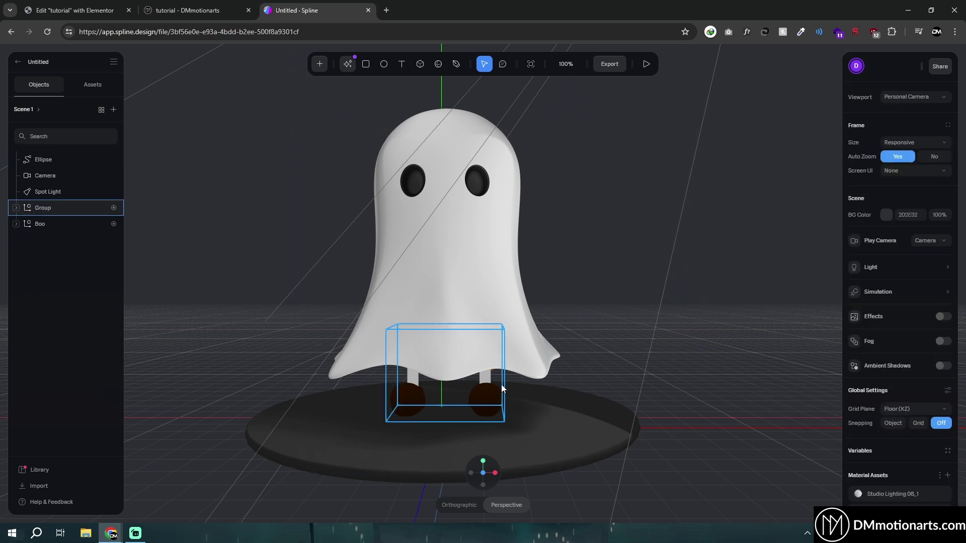
left_click(502, 387)
left_click(478, 352)
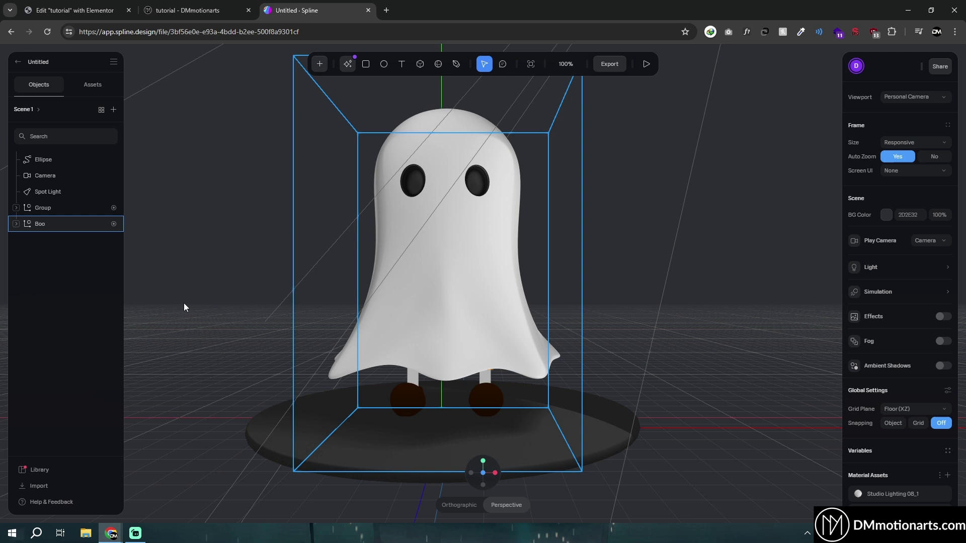
left_click(377, 468)
left_click(533, 370)
left_click(283, 456)
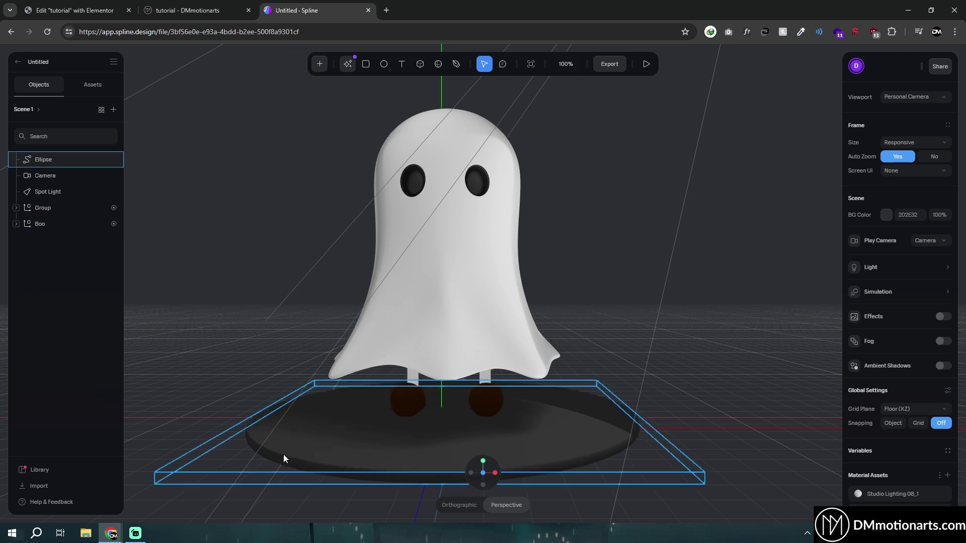
Undo the dark colouring of the round platform and leave everything deselected.
left_click(372, 359)
key("ctrl+z")
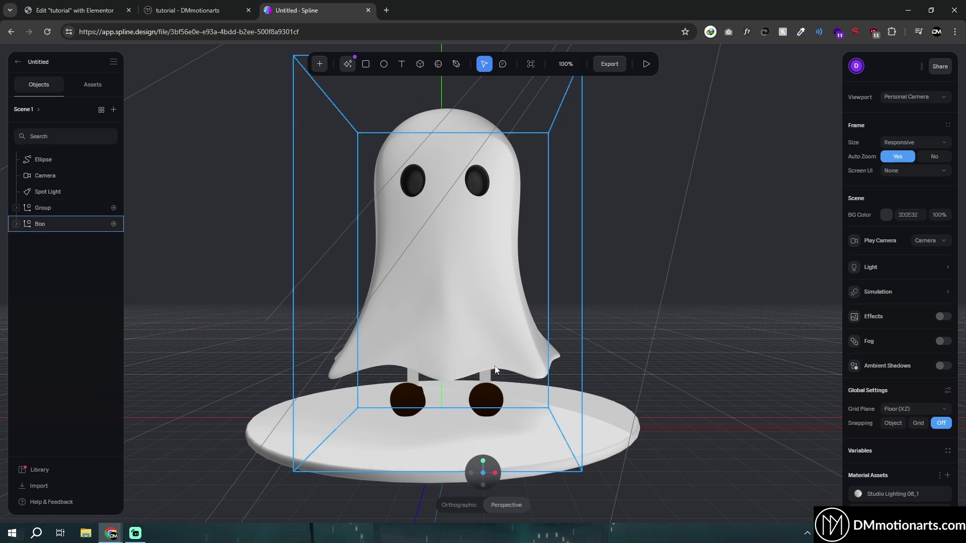
left_click(480, 383)
left_click(552, 375)
key("Escape")
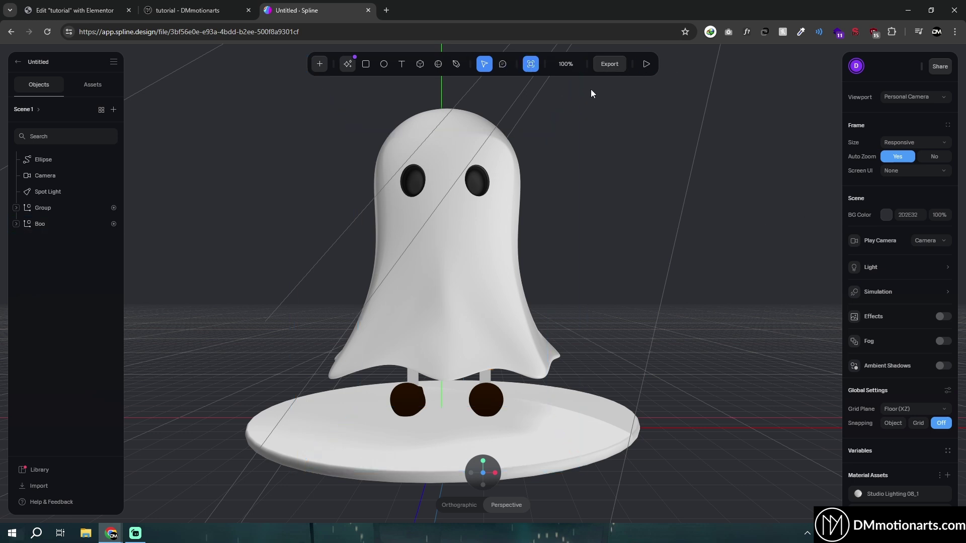
Open the scene's frame view and compare it with the ghost section on the published tutorial page.
left_click(531, 64)
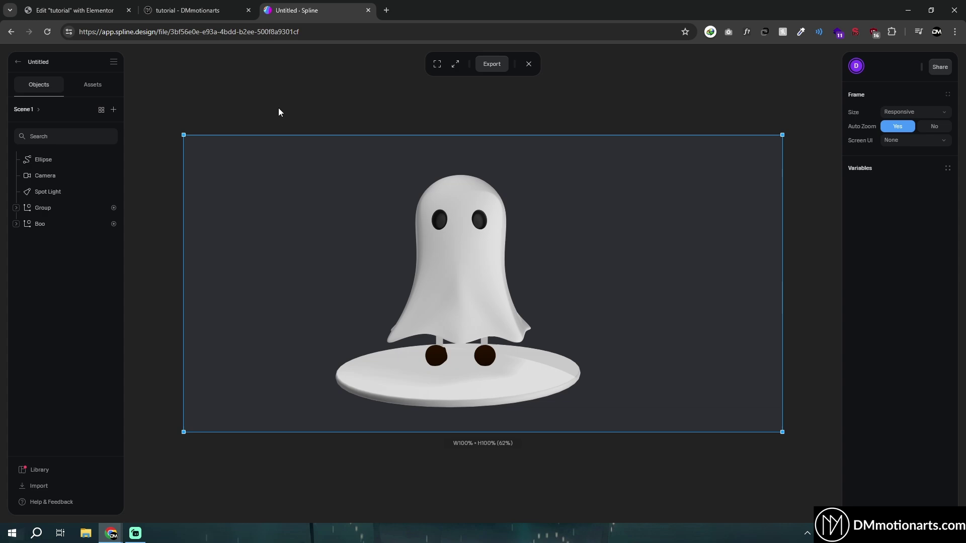
left_click(169, 6)
left_click(289, 6)
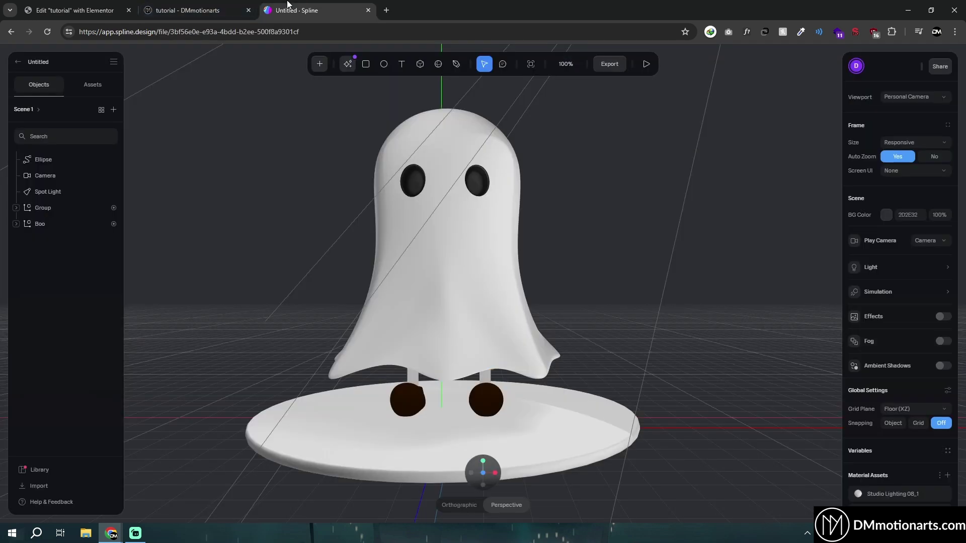
left_click(188, 7)
key("ctrl+Tab")
Review the frame size options, including Custom Size, and exit the frame view.
left_click(530, 65)
left_click(910, 112)
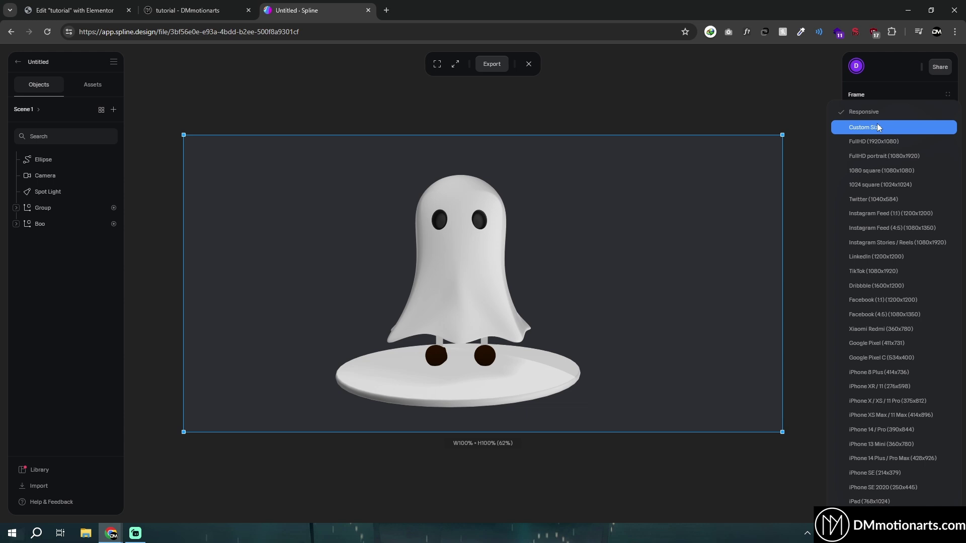
left_click(877, 123)
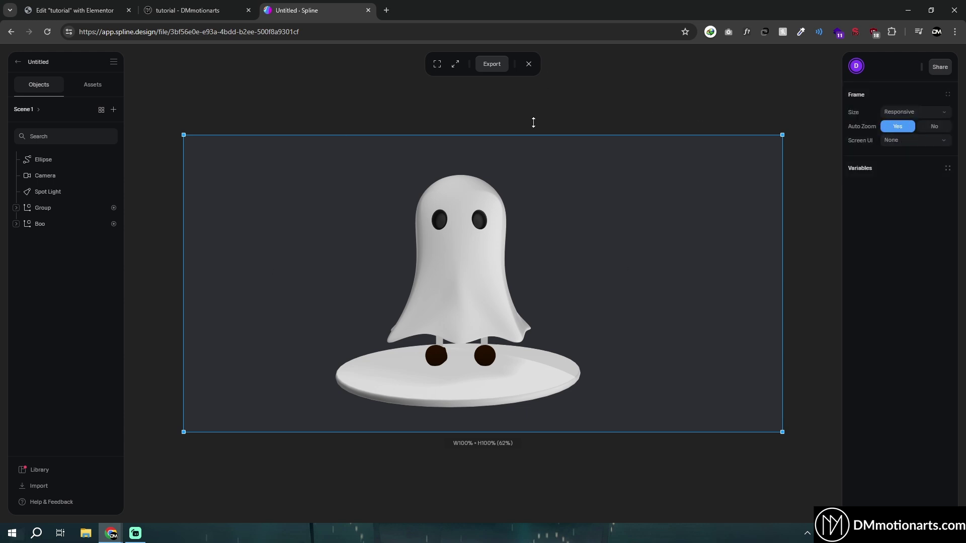
left_click(525, 65)
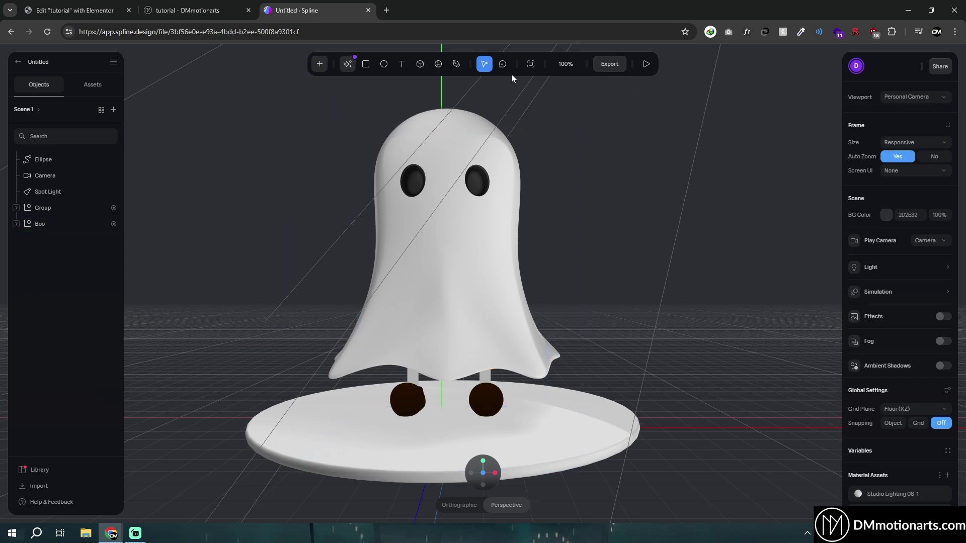
left_click(530, 64)
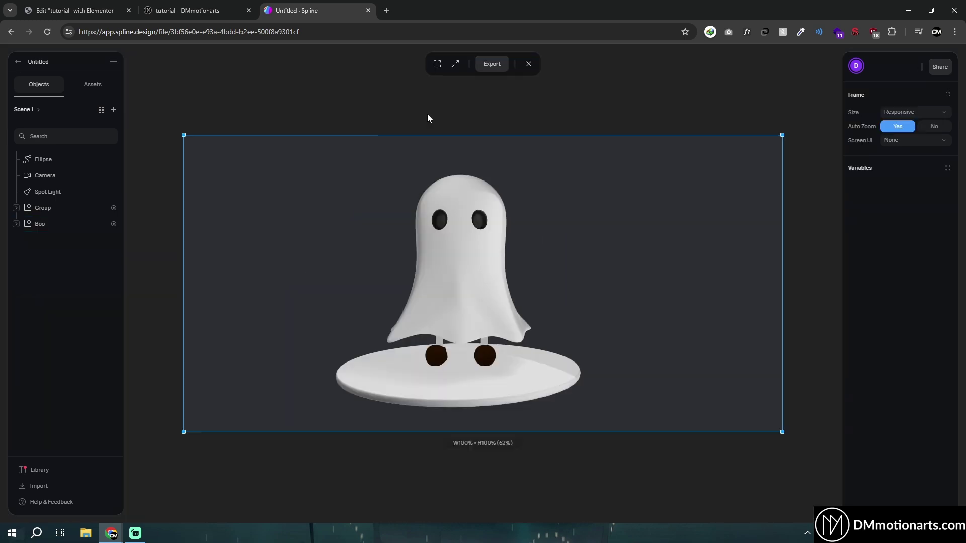
left_click(528, 64)
Select the Camera object and switch the viewport from the personal camera to Camera.
scroll(553, 291, "up", 3)
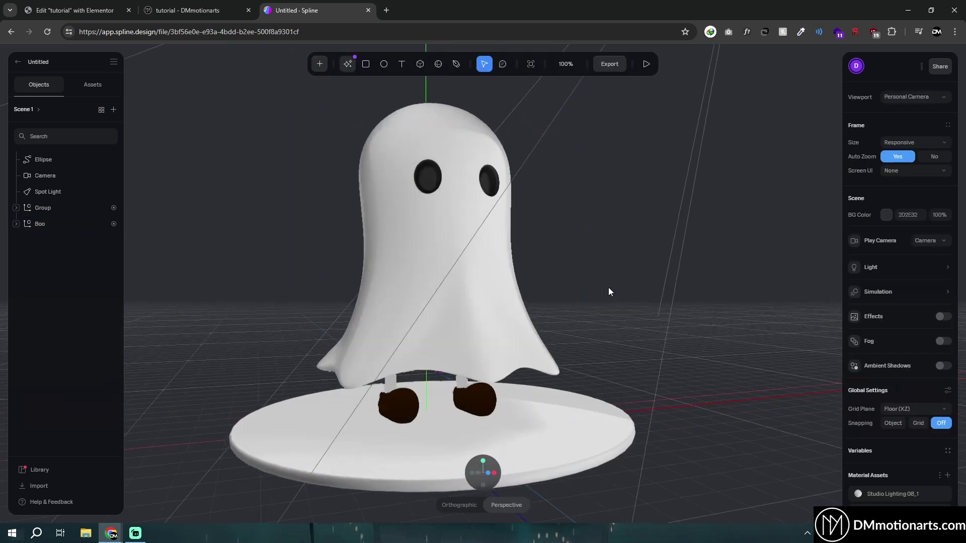
left_click(482, 474)
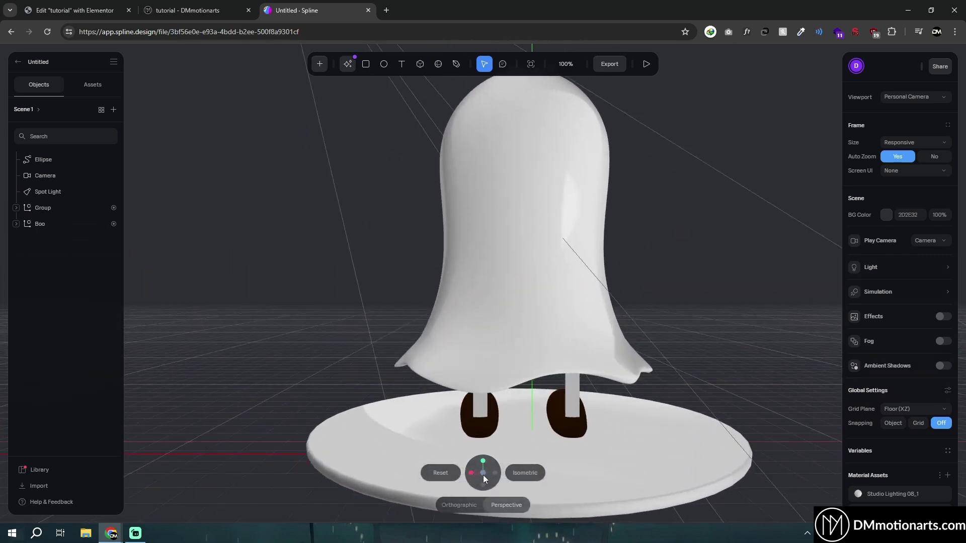
left_click(483, 475)
left_click(76, 175)
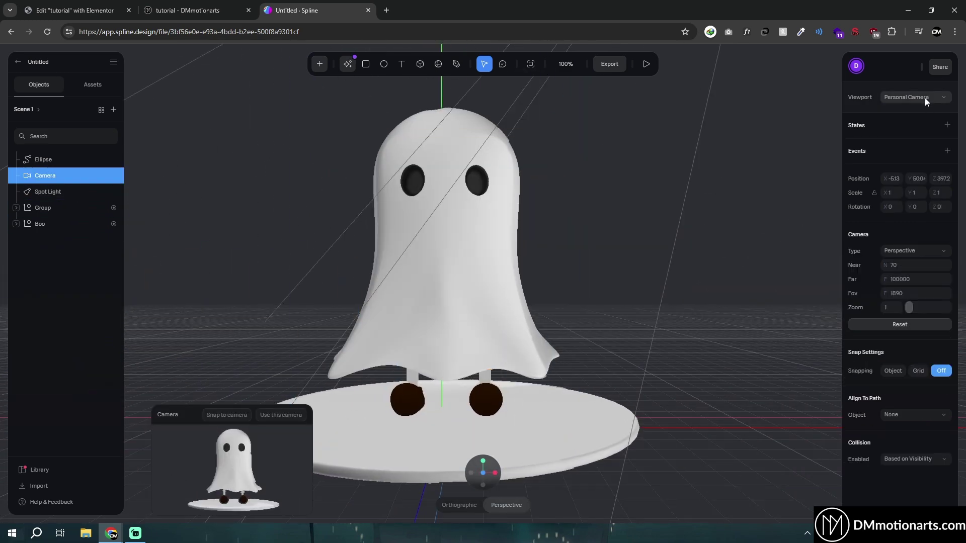
left_click(925, 97)
left_click(897, 81)
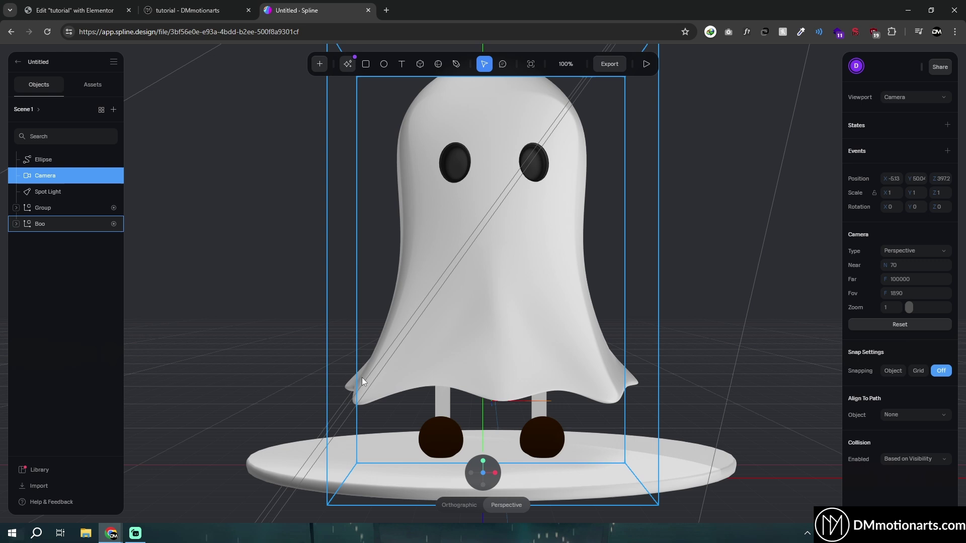
left_click(895, 98)
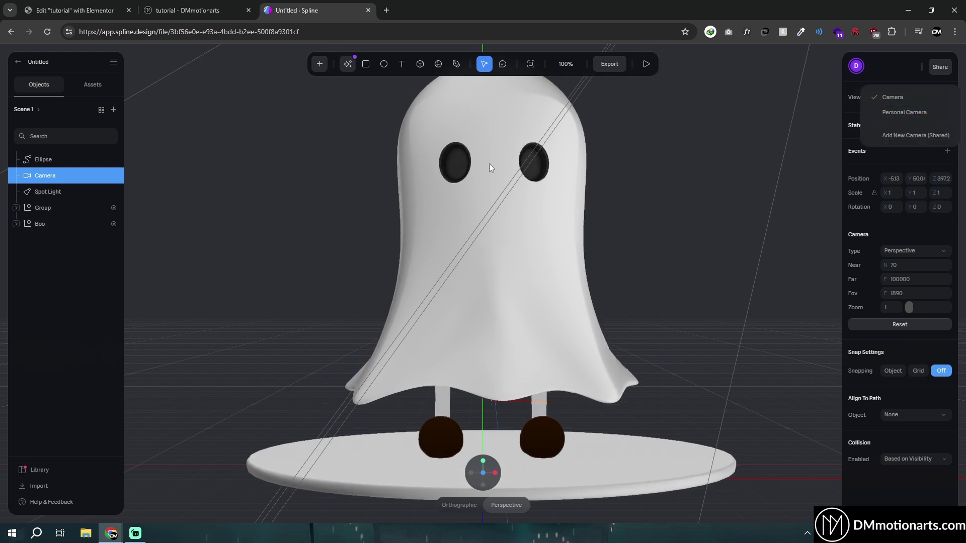
Review the options for adding scenes, inserting objects and choosing or adding a viewport camera.
left_click(112, 108)
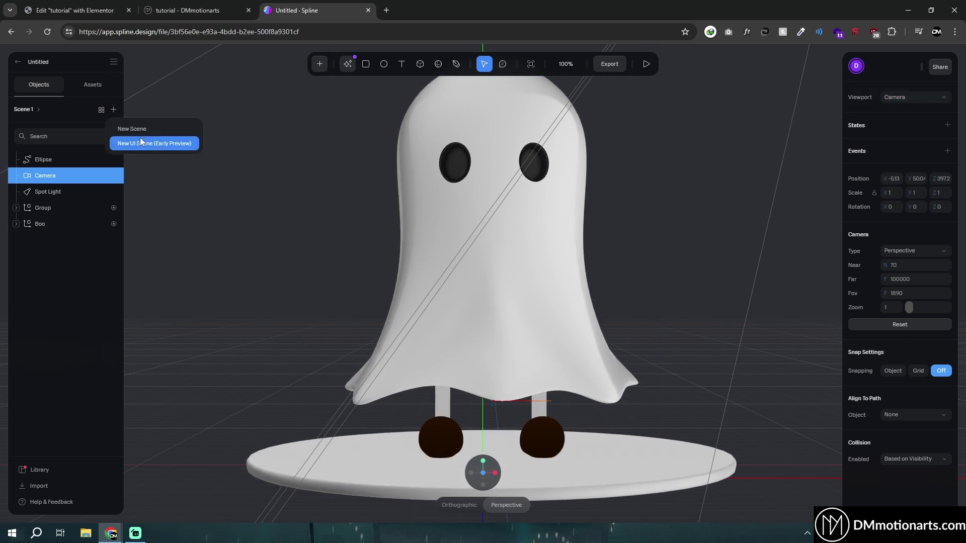
left_click(321, 65)
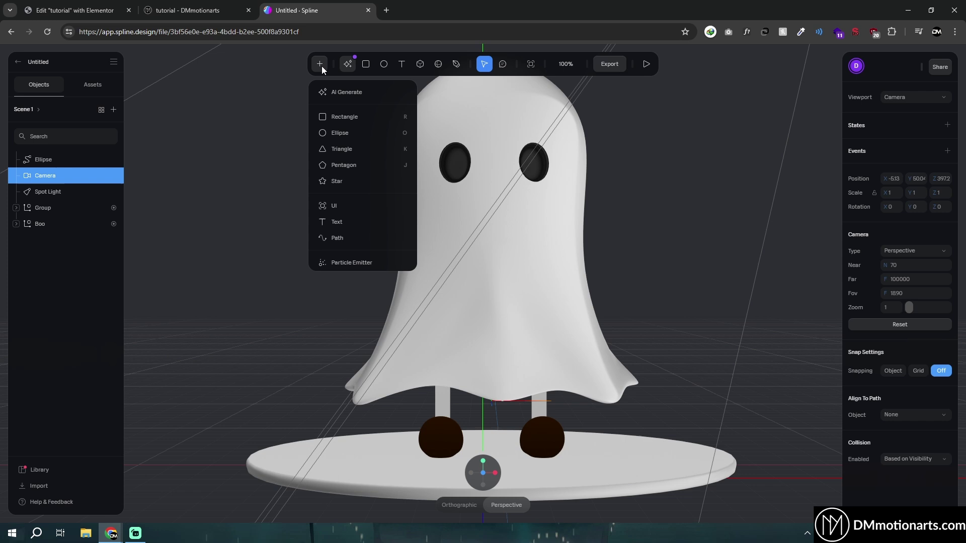
left_click(894, 99)
left_click(894, 98)
left_click(926, 96)
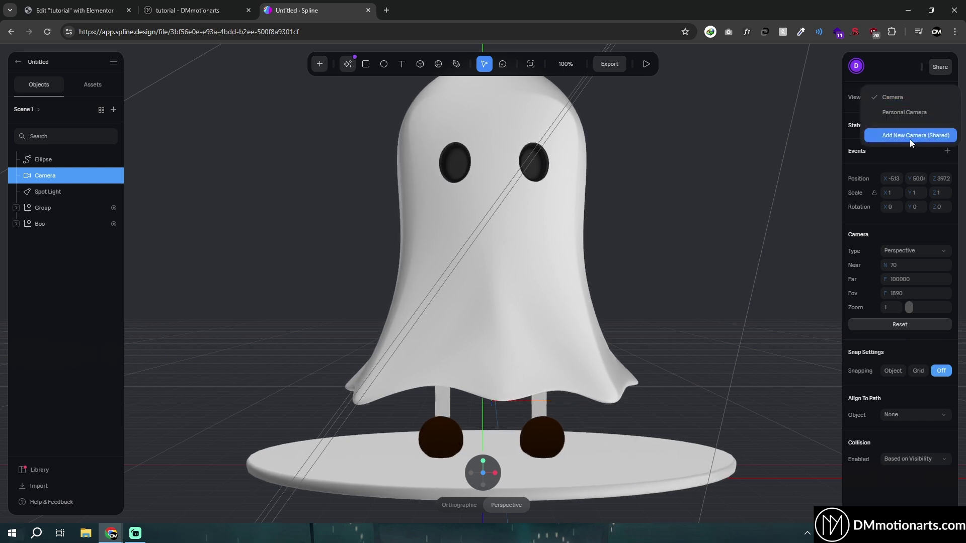
left_click(67, 285)
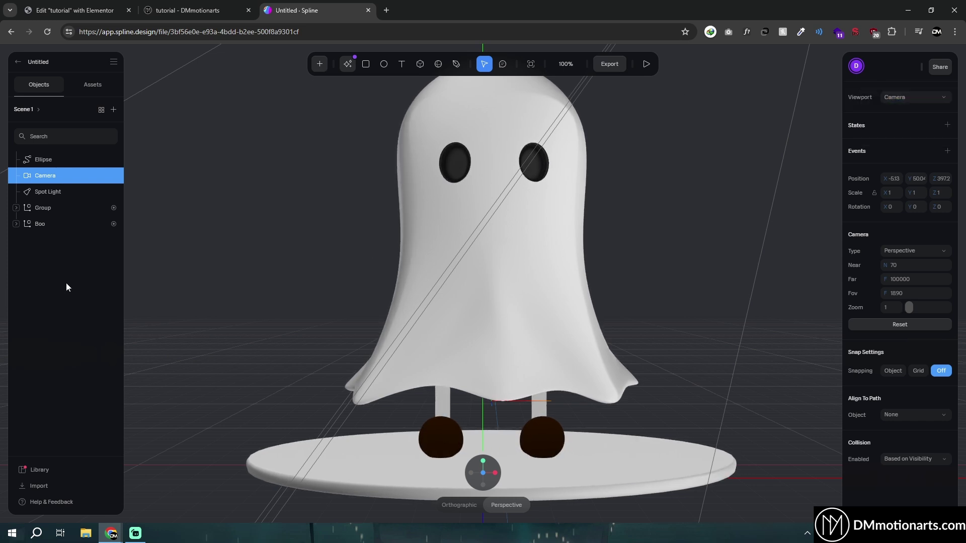
Open the Viewer export, check its play settings and camera choices, and compare it with the Video Recording and other file exports.
left_click(611, 67)
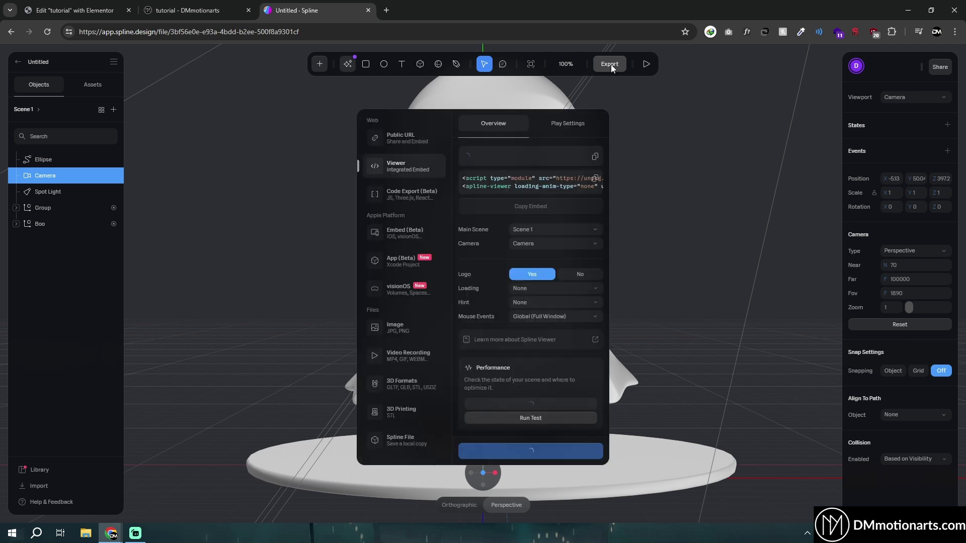
left_click(569, 125)
left_click(512, 123)
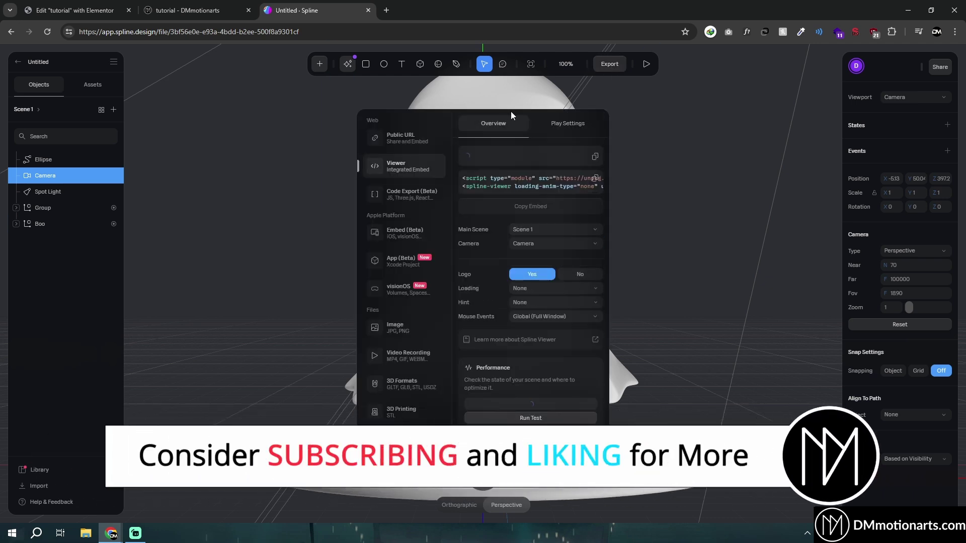
left_click(533, 243)
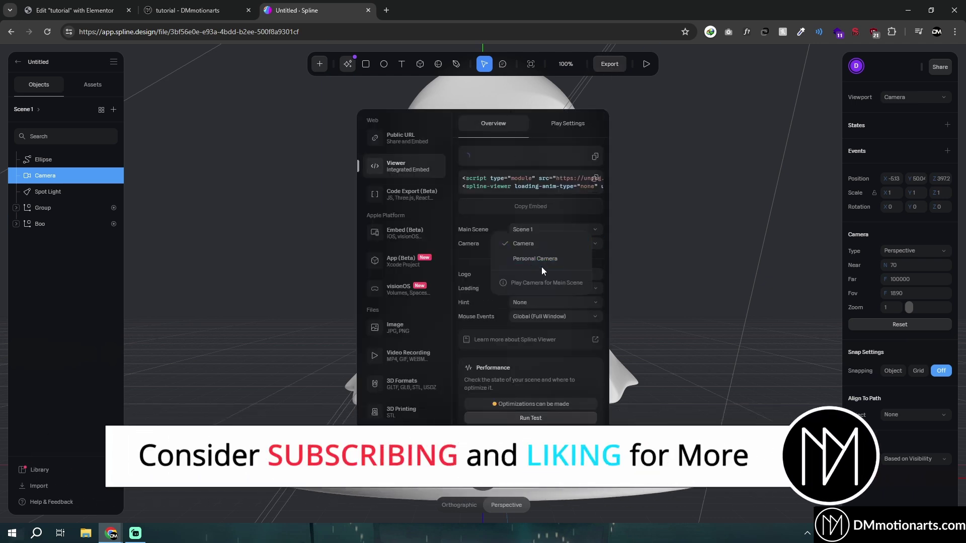
left_click(466, 242)
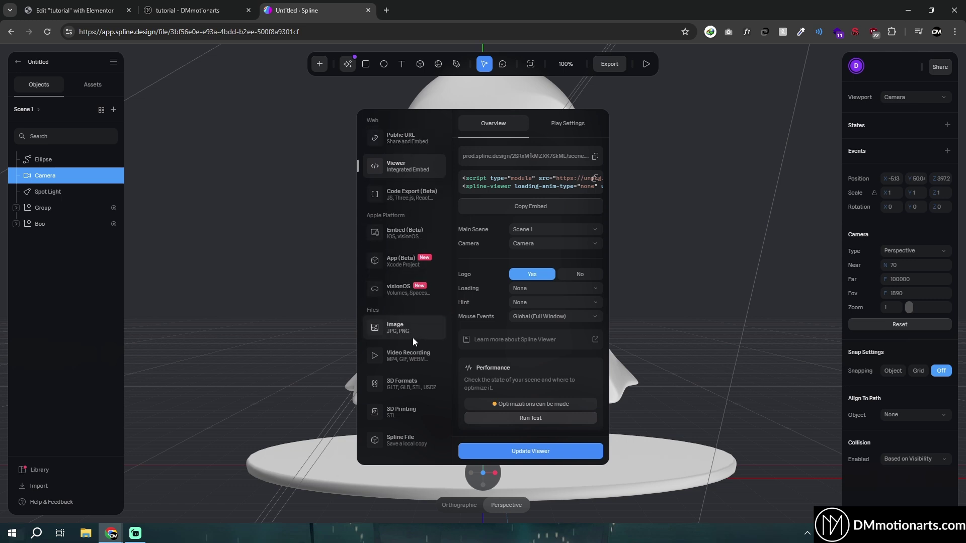
left_click(409, 382)
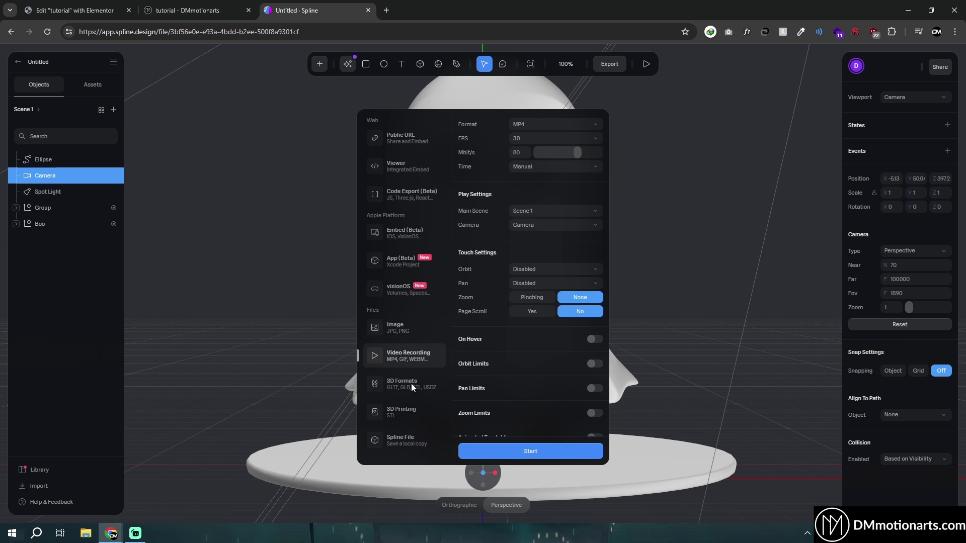
left_click(390, 346)
left_click(393, 172)
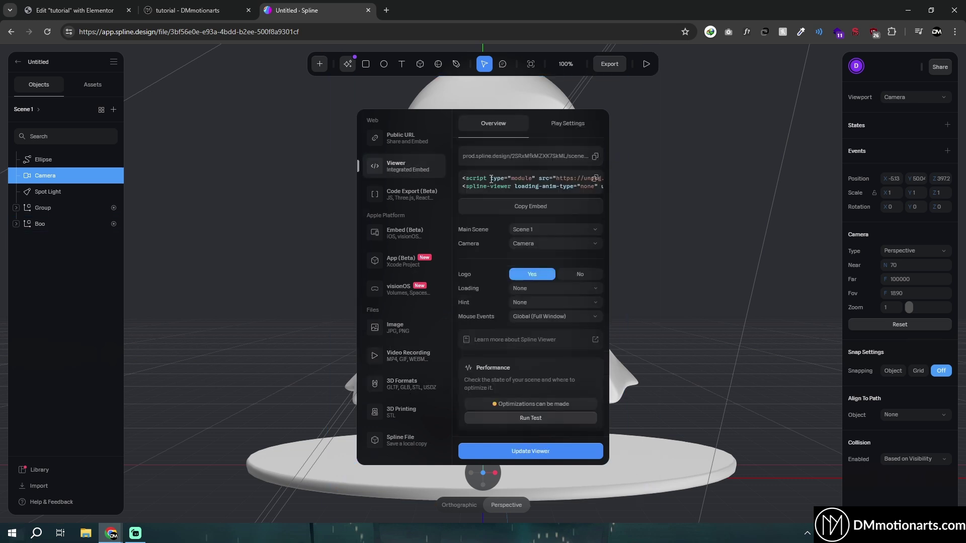
Copy the Viewer embed code and review the export's play settings down to the touch options.
left_click(595, 178)
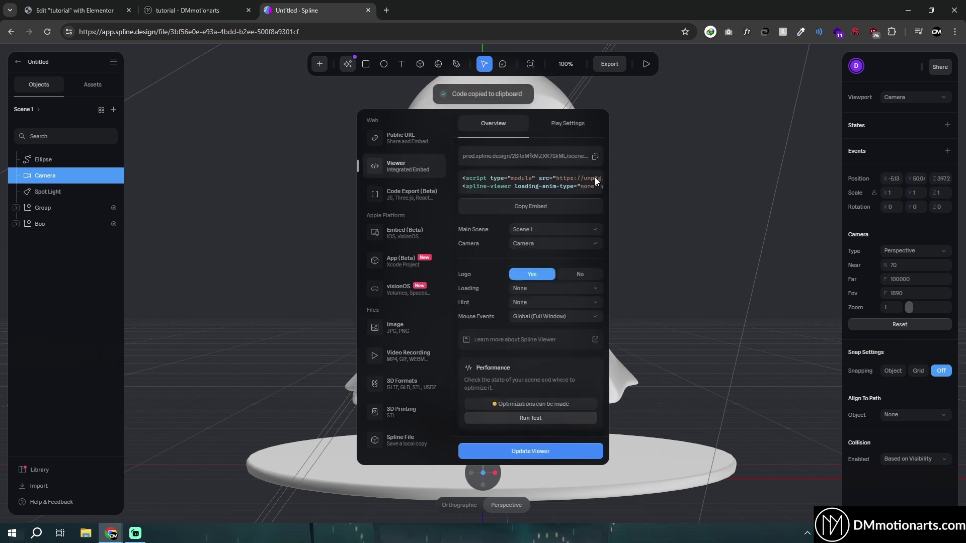
left_click(562, 128)
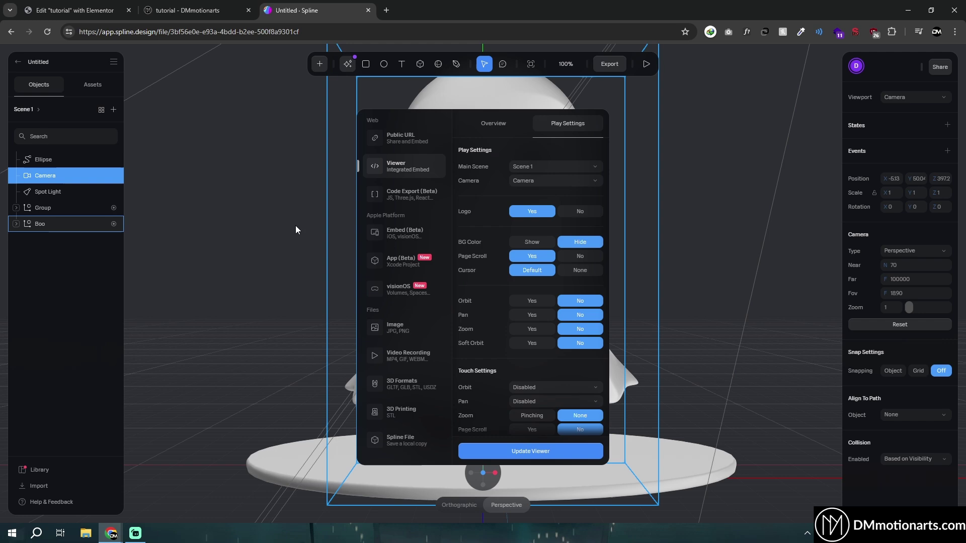
scroll(561, 285, "down", 1)
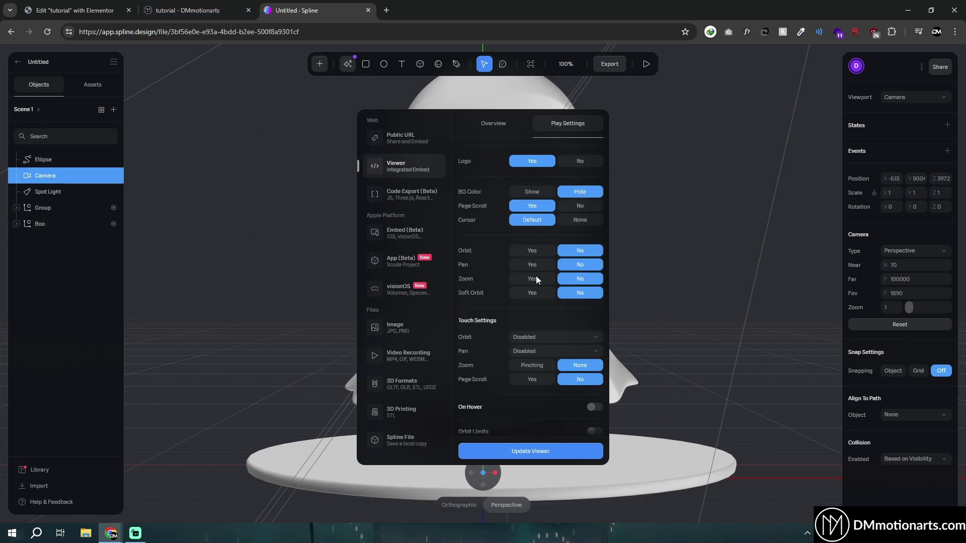
Switch to the published tutorial page and test page scrolling over the embedded ghost scene.
left_click(203, 4)
scroll(709, 305, "up", 4)
scroll(682, 300, "down", 5)
scroll(681, 300, "up", 1)
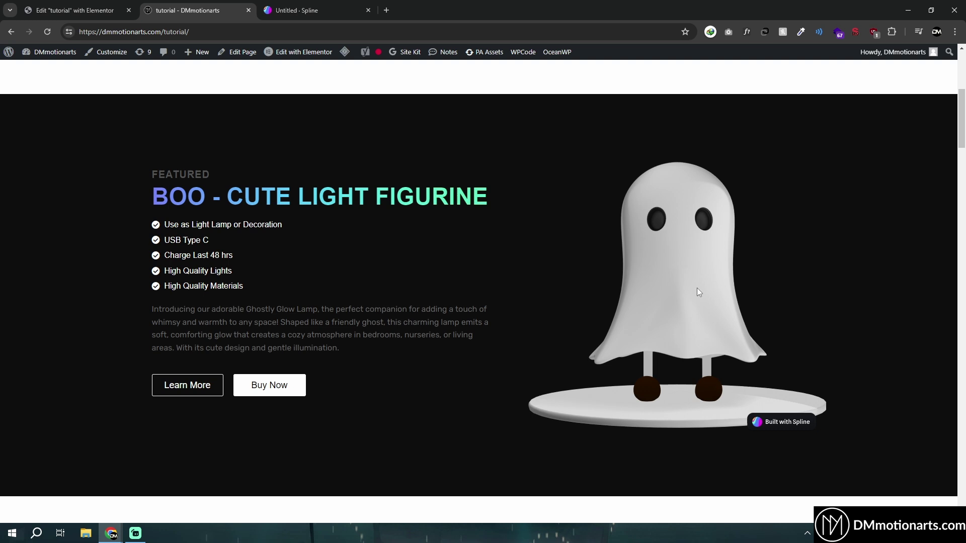
scroll(698, 288, "down", 1)
scroll(697, 288, "up", 1)
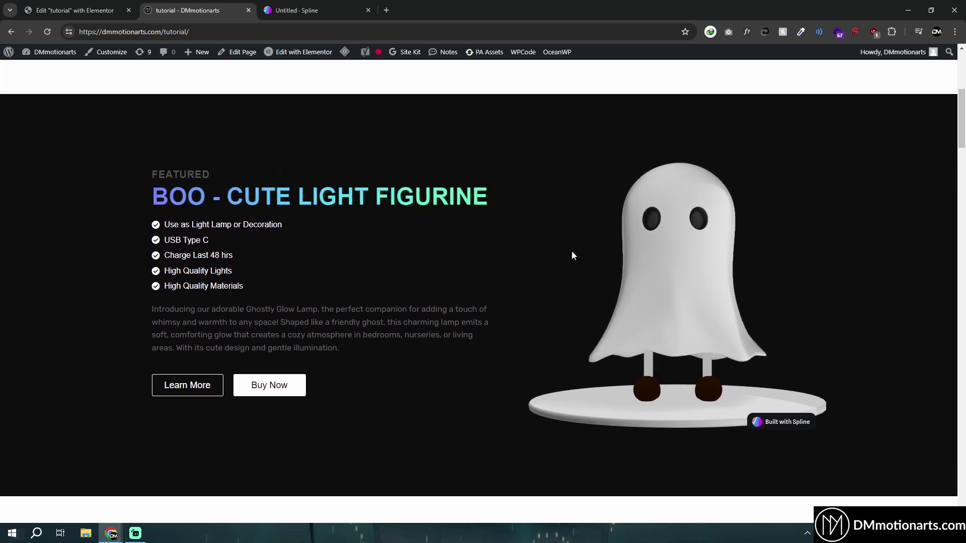
Return to Spline and examine the Look At event on the Boo group, including its event type choices.
left_click(301, 4)
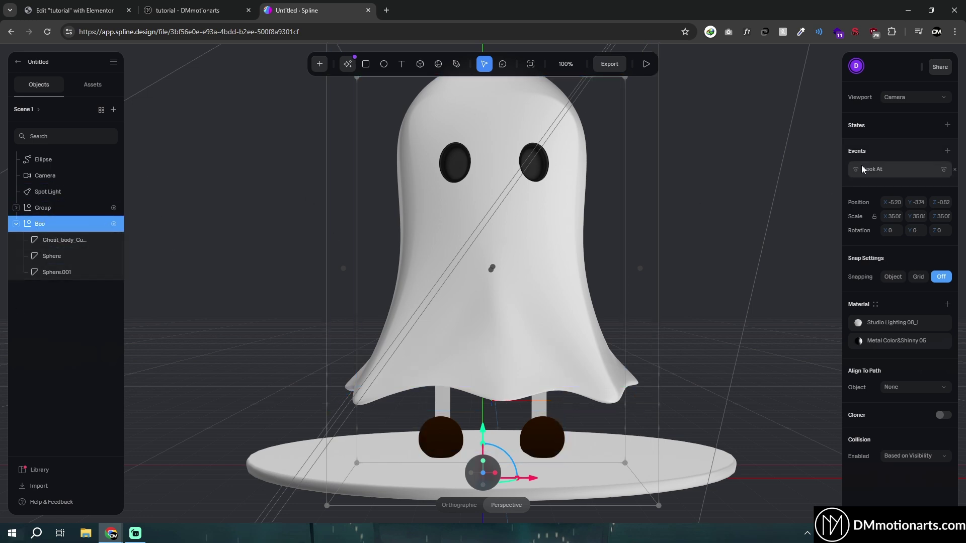
left_click(905, 168)
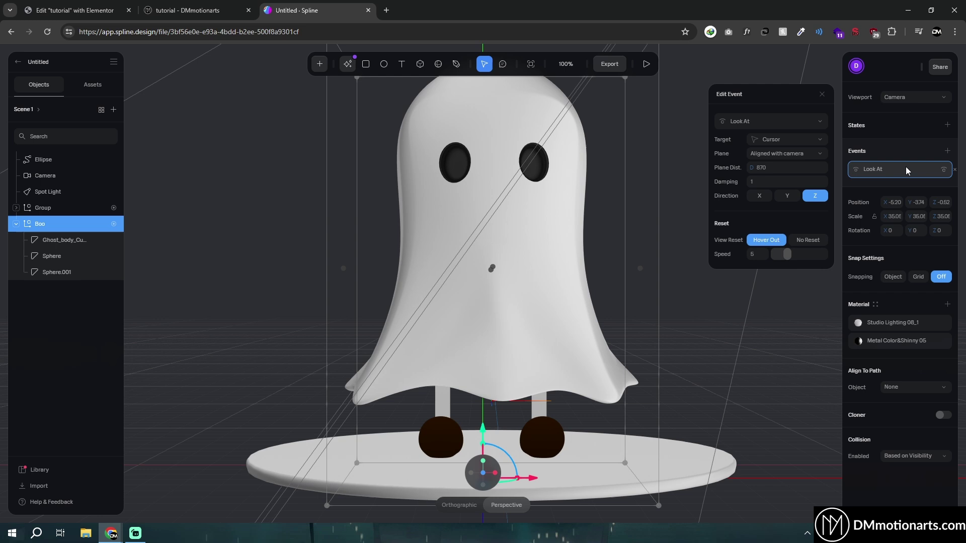
left_click(773, 124)
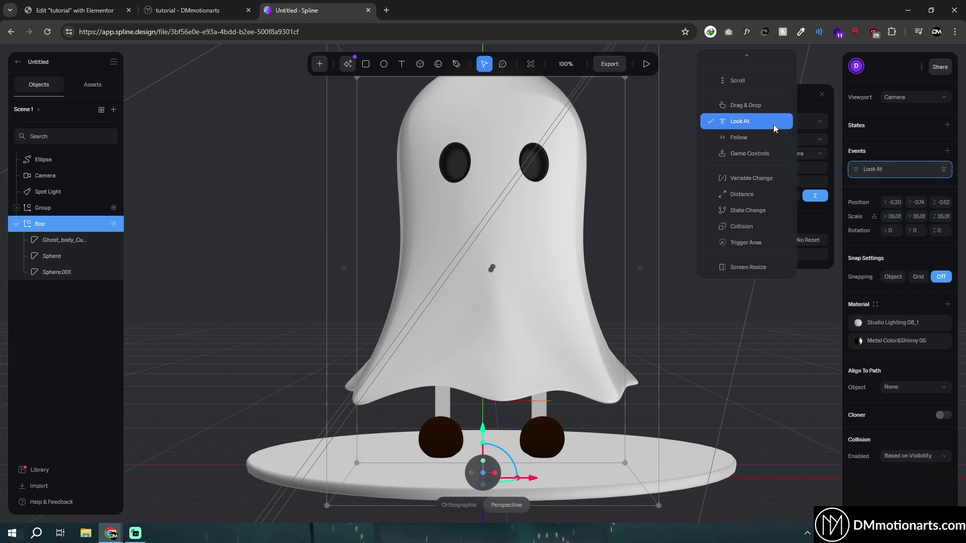
left_click(742, 122)
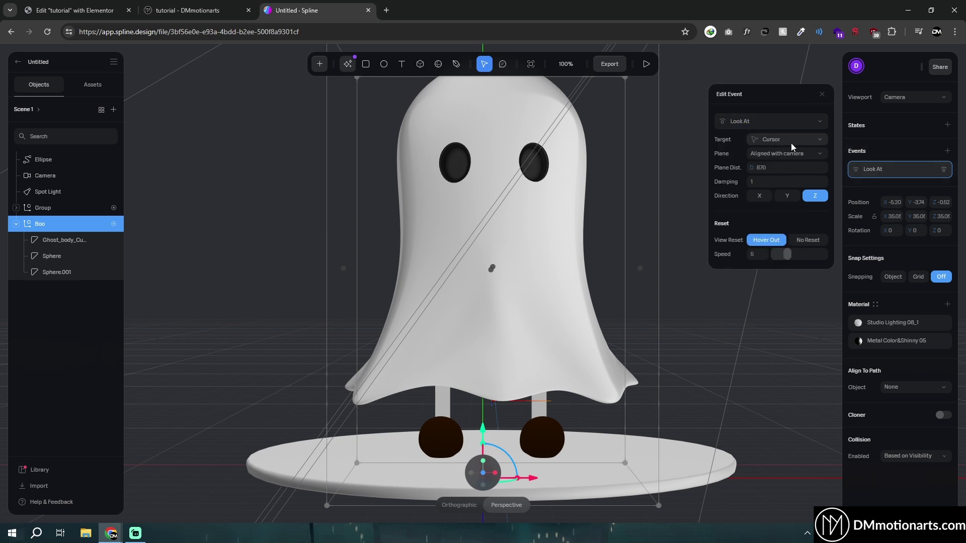
left_click(821, 94)
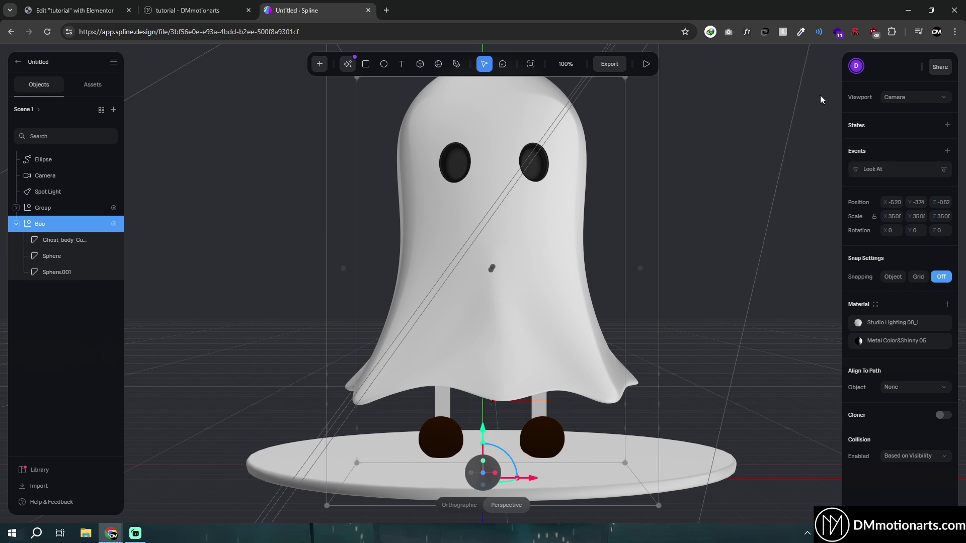
Examine the Look At event on the legs' Group, reselect Boo and check the ghost's cursor tracking on the published page.
left_click(51, 211)
left_click(886, 173)
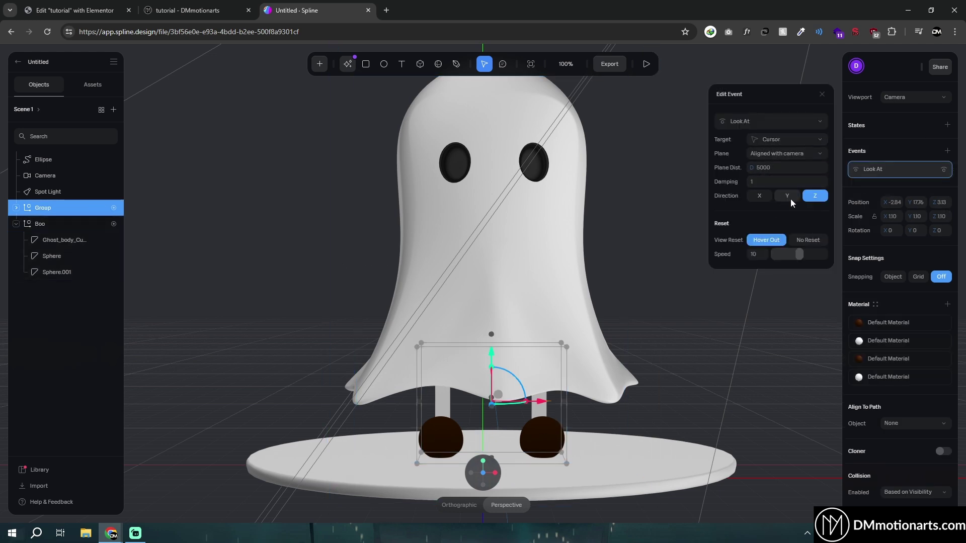
left_click(56, 223)
left_click(196, 10)
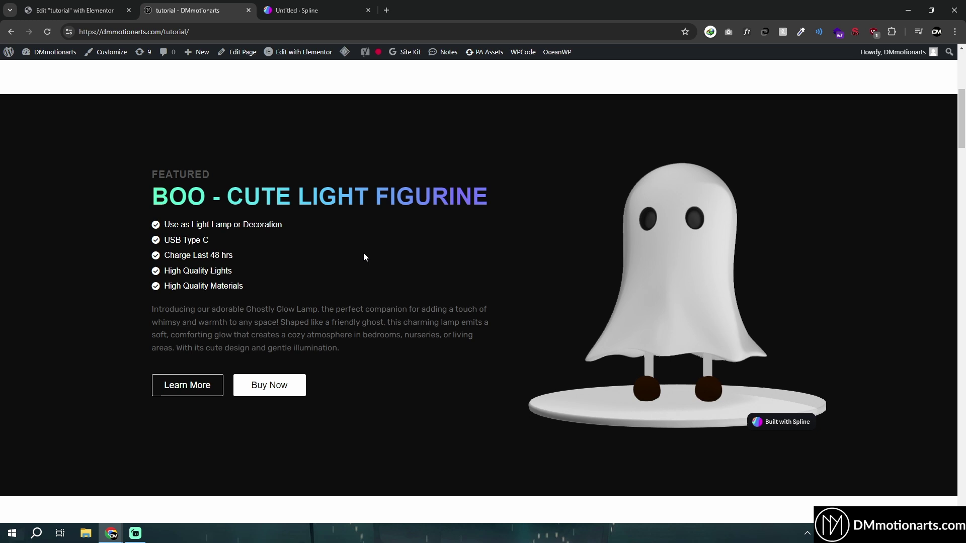
left_click(345, 15)
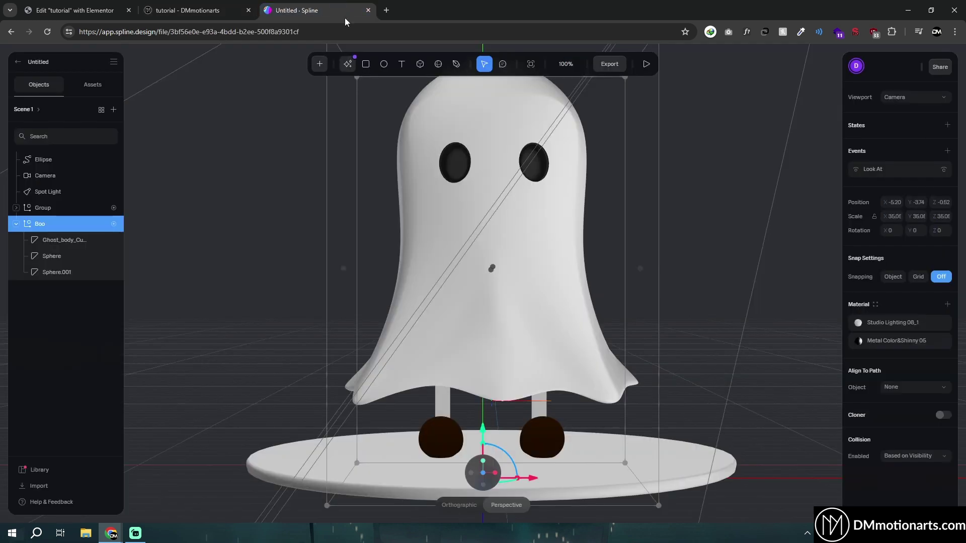
Open the Viewer export in Spline, copy its embed code and update the viewer.
left_click(615, 64)
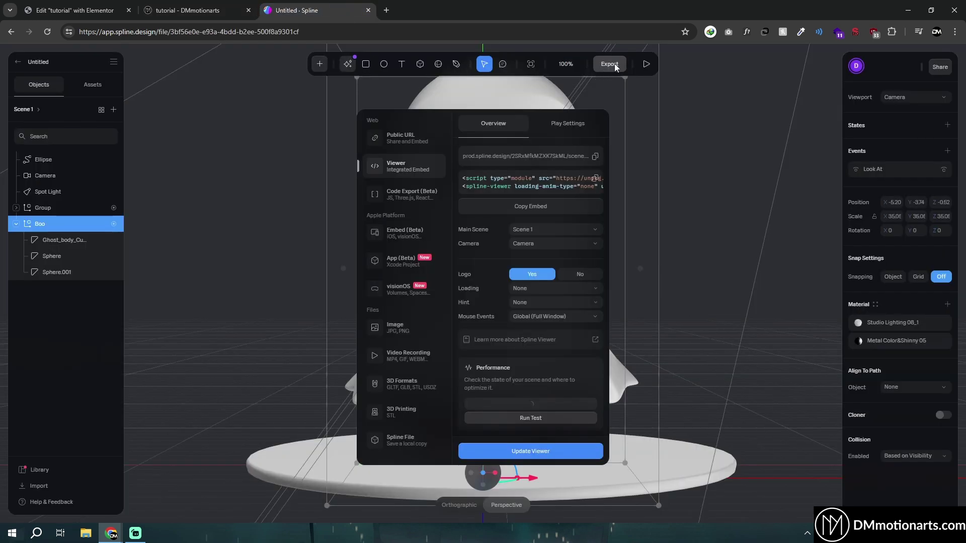
left_click(596, 179)
left_click(555, 452)
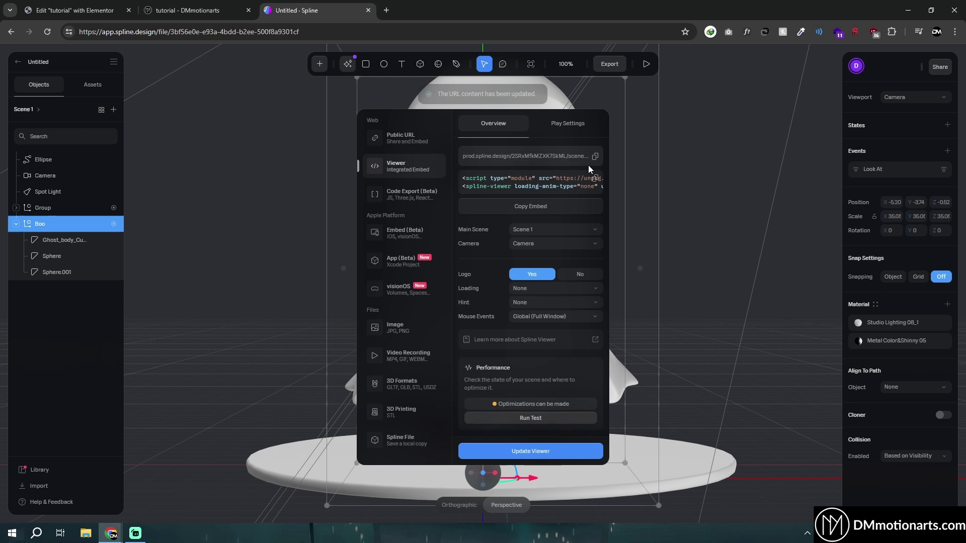
Switch to the Elementor page, move the Navigator off the ghost and delete the existing HTML widget from its container.
left_click(88, 6)
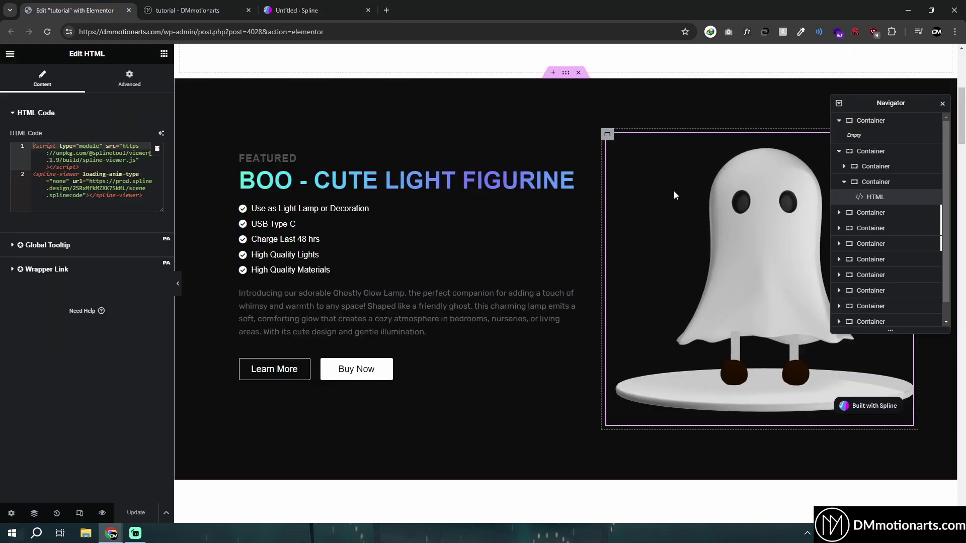
left_click_drag(847, 110, 366, 184)
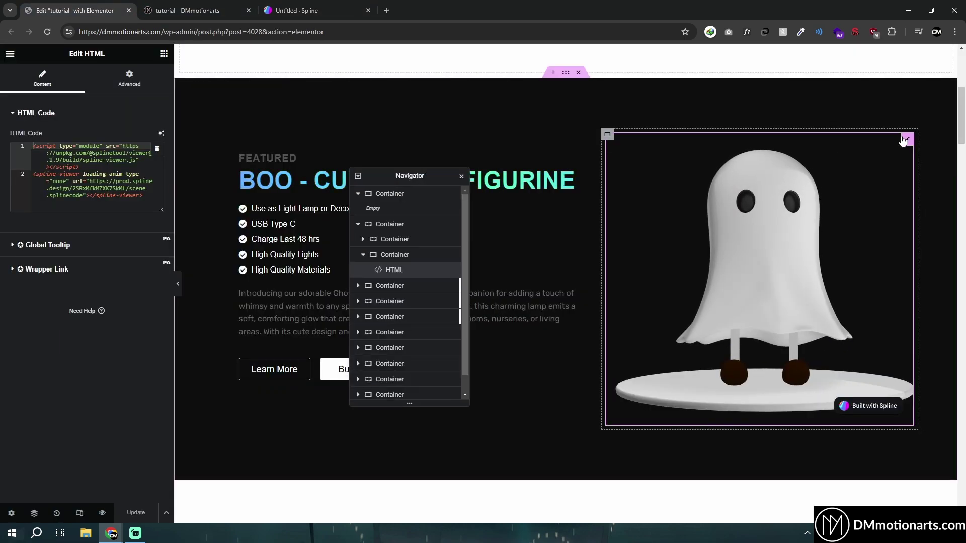
left_click(905, 139)
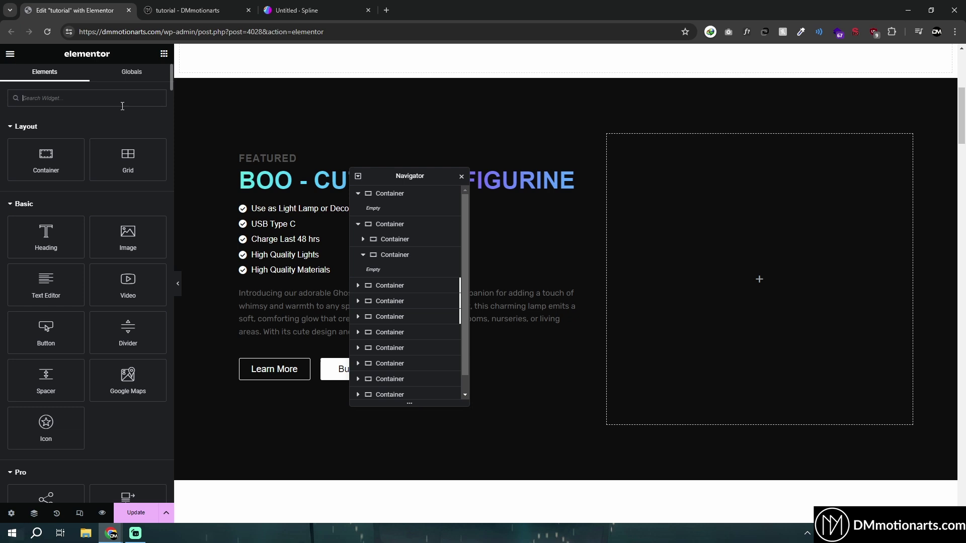
Add an HTML widget to the empty container beside the Boo text and paste the Spline embed code into it.
type("html")
left_click_drag(46, 143, 733, 258)
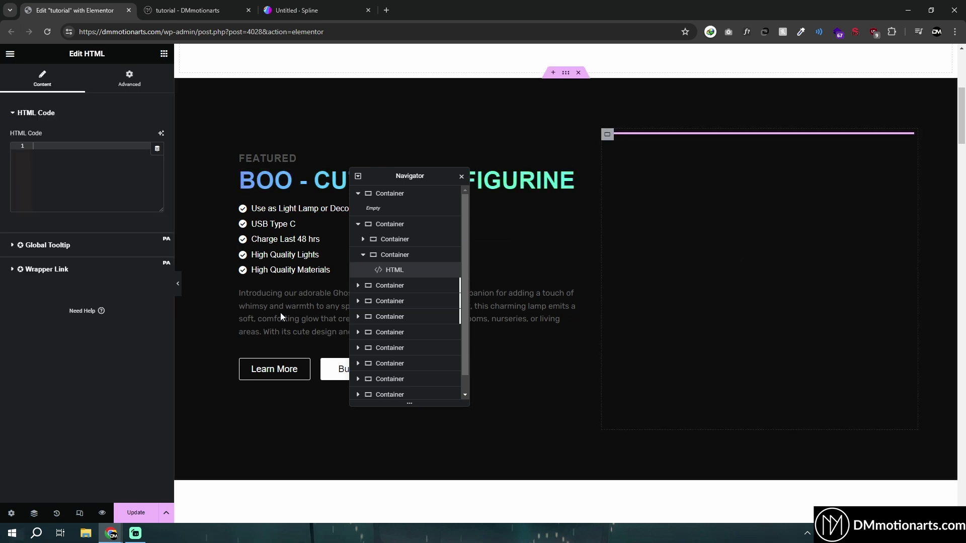
left_click(79, 171)
key("ctrl+v")
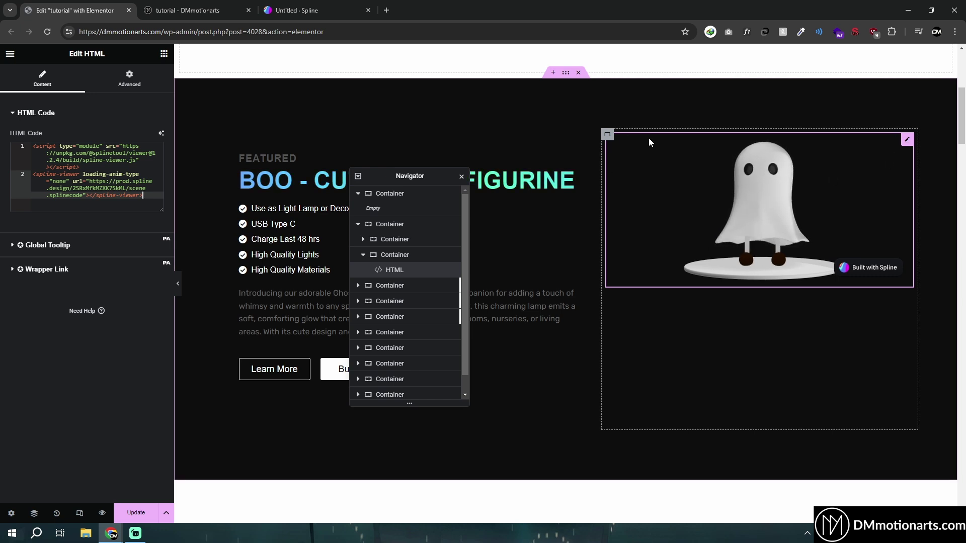
Return to Spline, close the export options and open the scene's frame view to check its size settings.
left_click(301, 11)
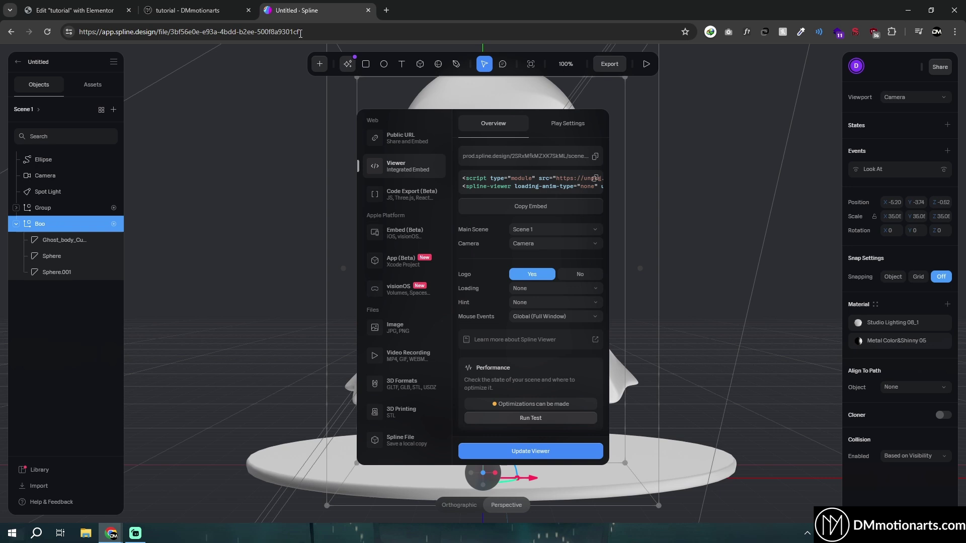
left_click(675, 405)
left_click(531, 64)
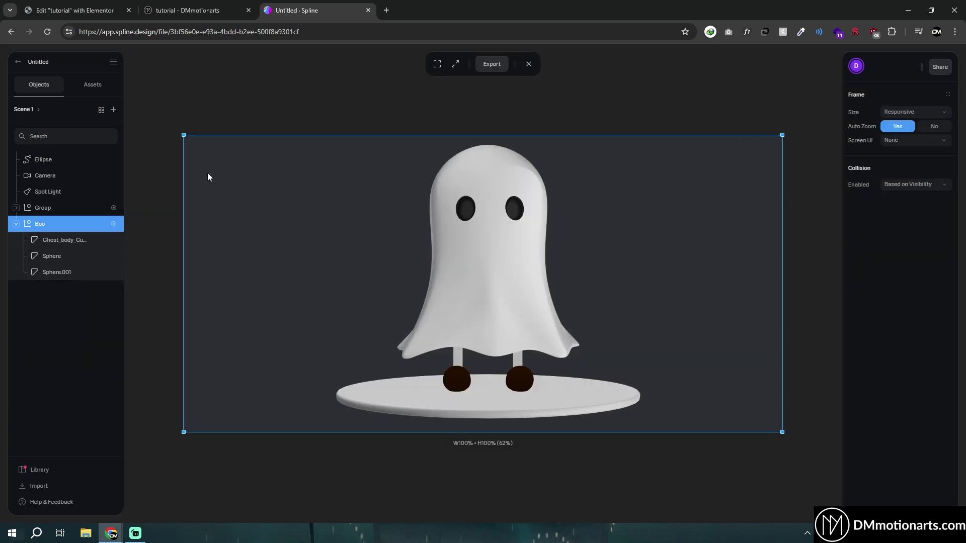
Back in Elementor, set the HTML widget's layout size to grow so the ghost scene fills its container.
left_click(74, 10)
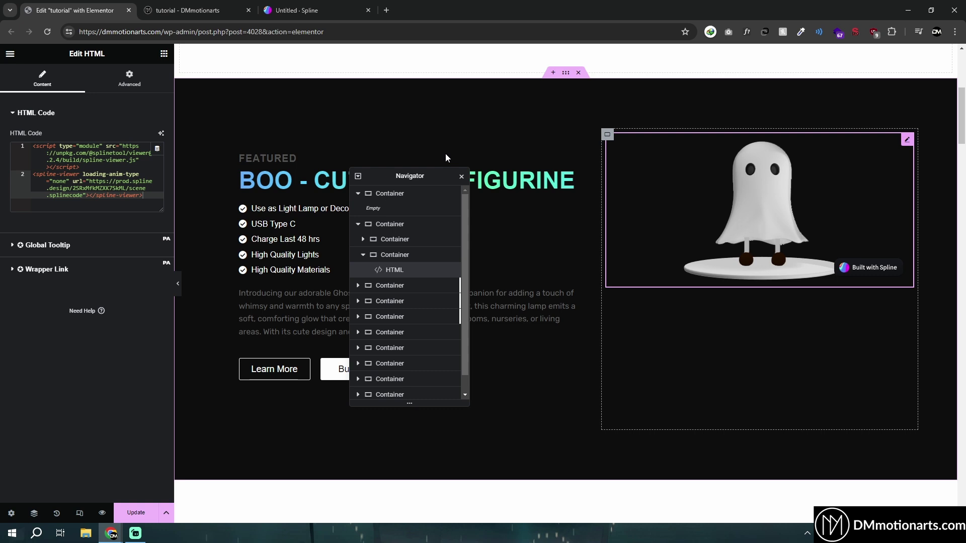
left_click(130, 78)
left_click(131, 313)
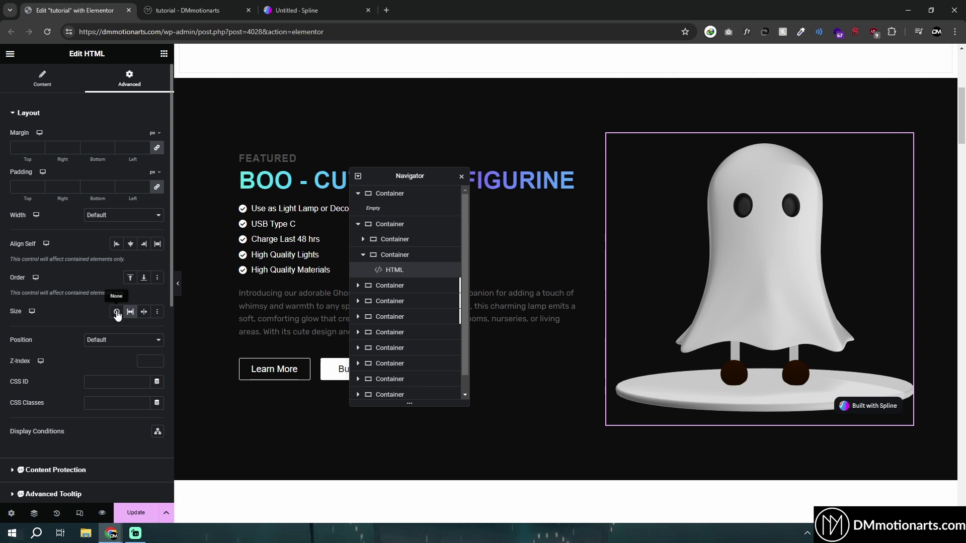
left_click(117, 313)
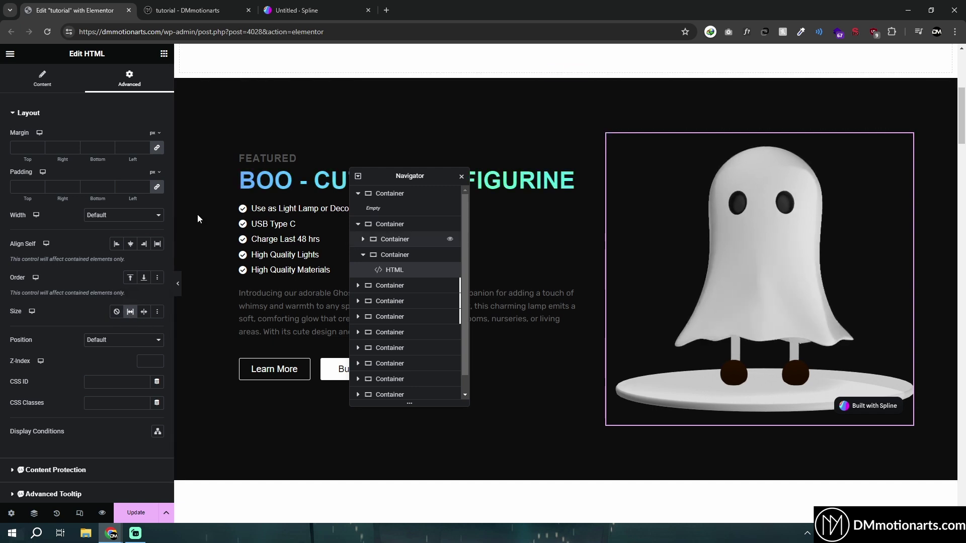
Switch to Spline, close the frame view, rotate the ghost scene to a slight angle and preview it in play mode.
left_click(42, 86)
left_click(337, 5)
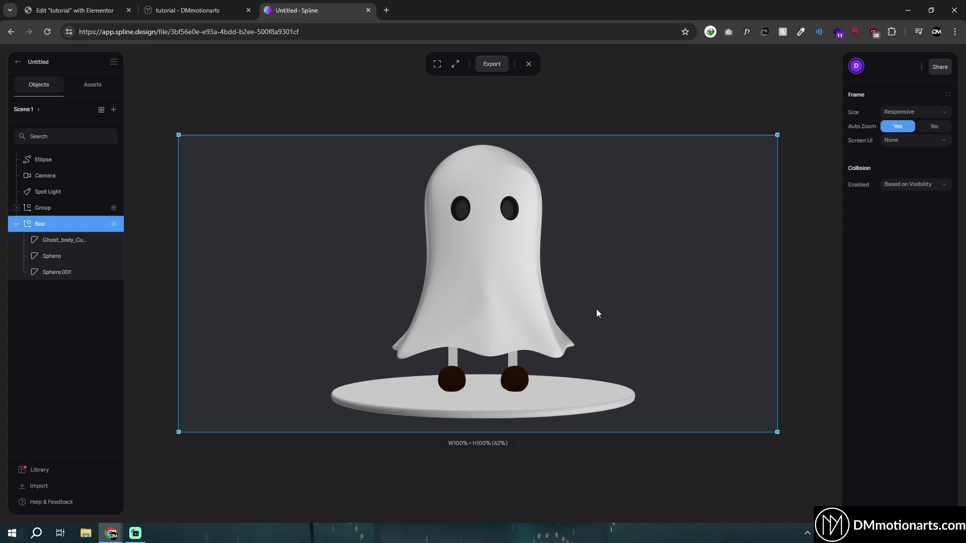
left_click(528, 64)
scroll(570, 255, "down", 1)
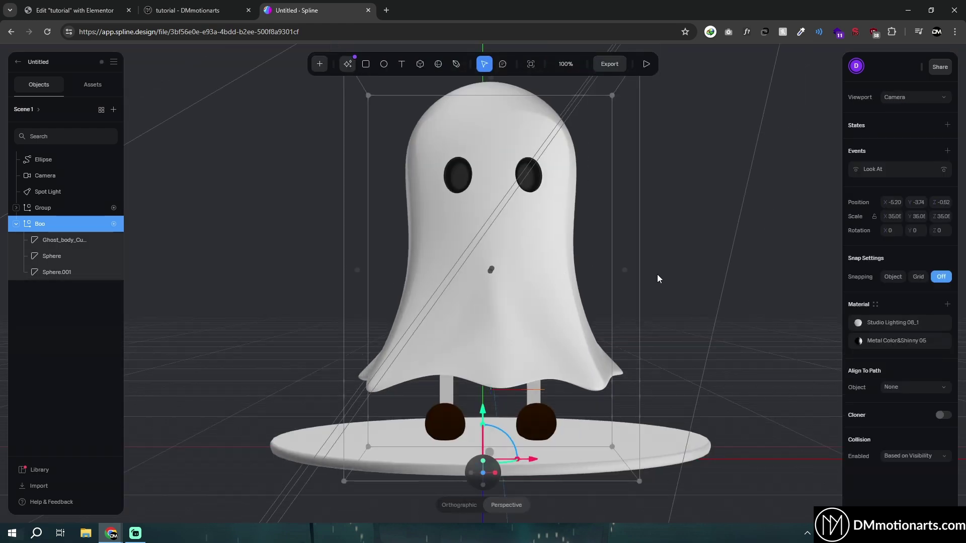
left_click_drag(682, 286, 672, 285, "alt")
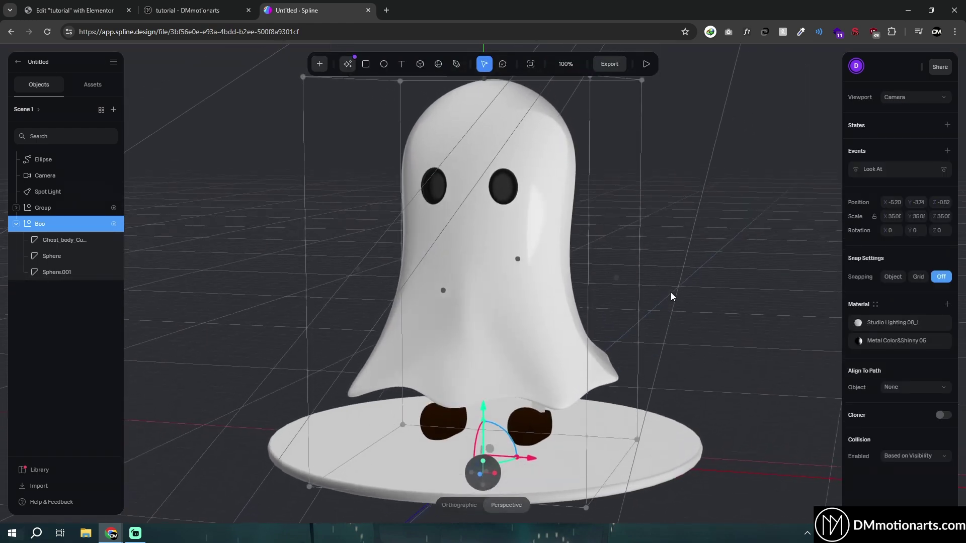
left_click(646, 64)
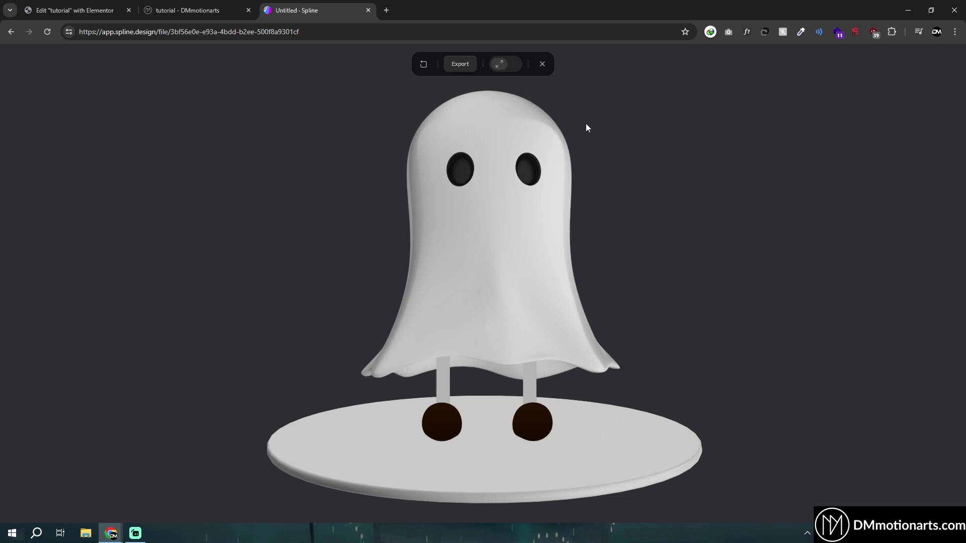
left_click(542, 64)
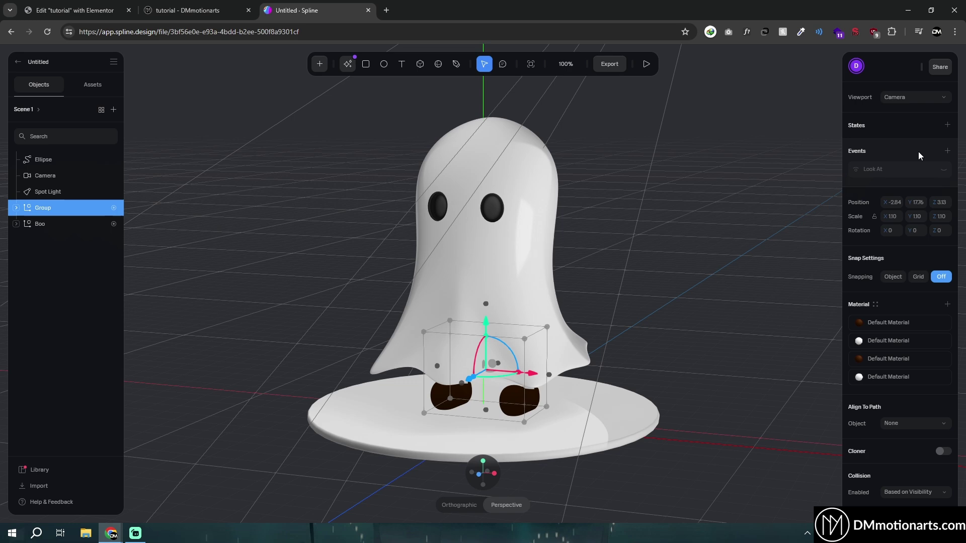
Preview the scene with the Look At events on Group and Boo disabled.
left_click(61, 225)
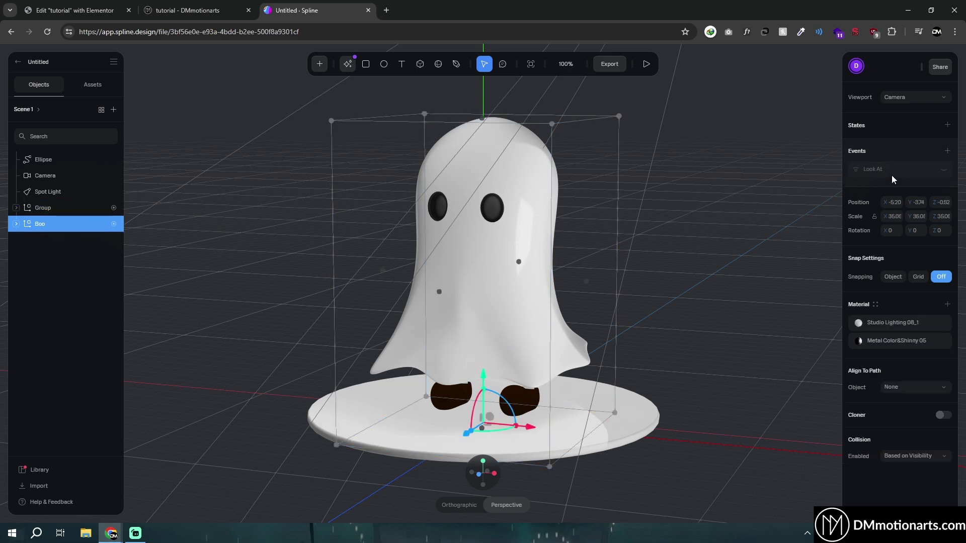
left_click(647, 64)
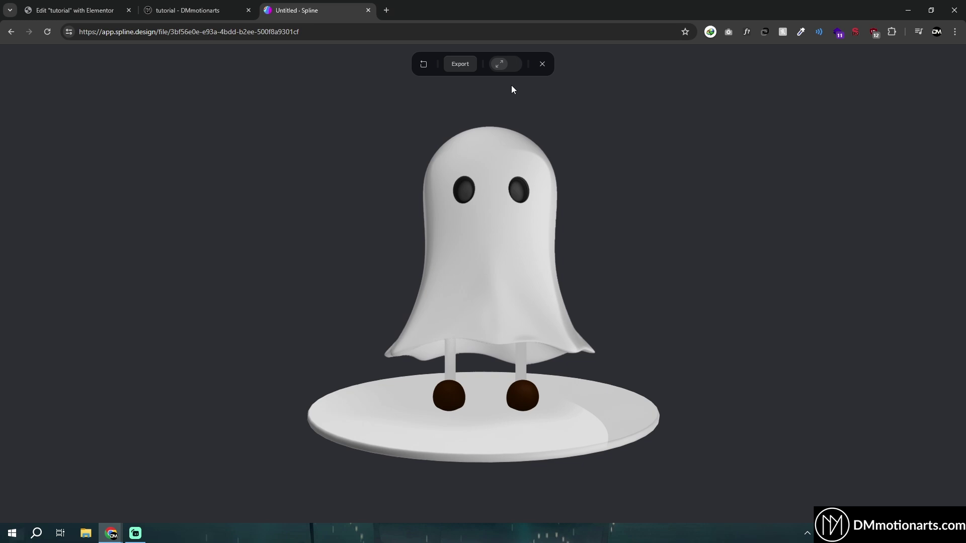
key("Escape")
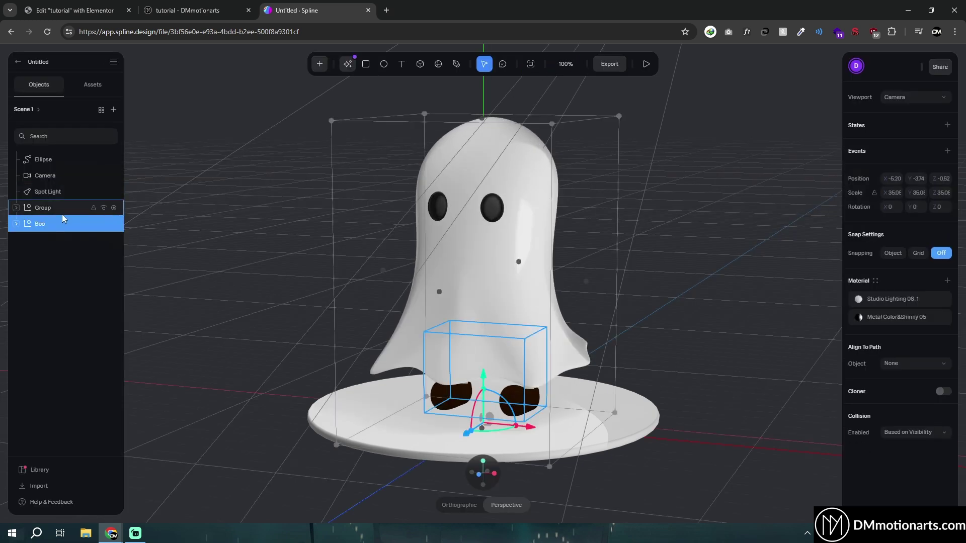
Remove the Look At events from Boo and Group and play the scene to check it.
left_click(63, 212)
left_click(945, 170)
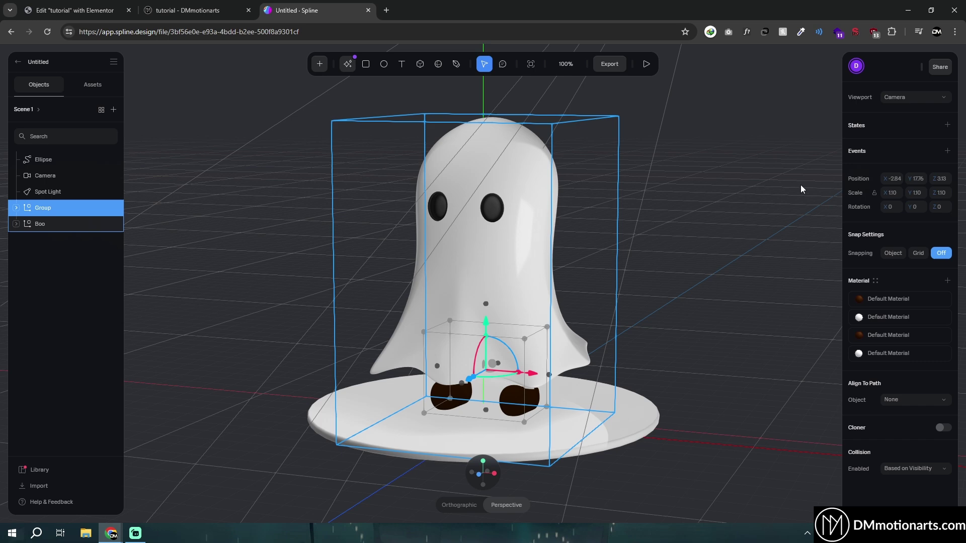
left_click(644, 68)
left_click(545, 64)
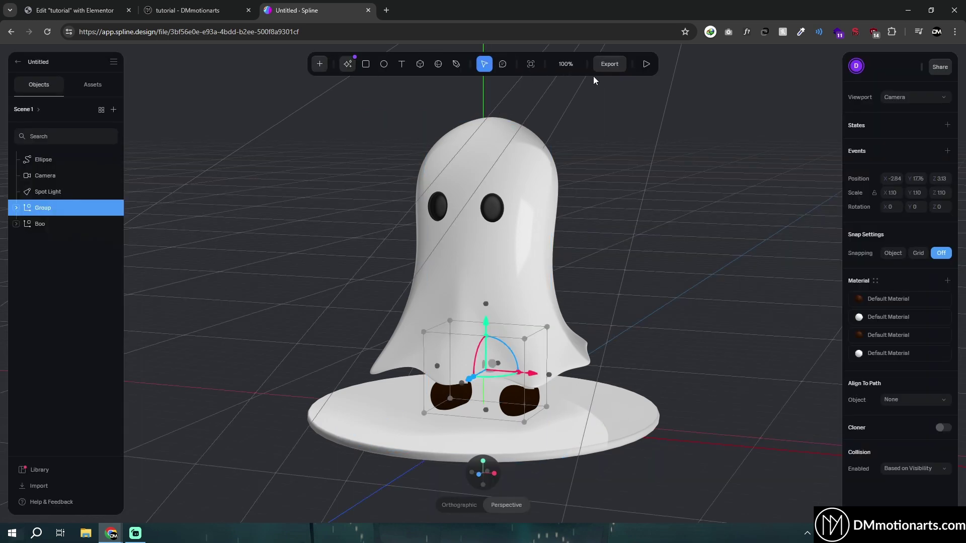
In the Viewer export's play settings, enable Orbit, Zoom and Soft Orbit.
left_click(611, 69)
left_click(565, 127)
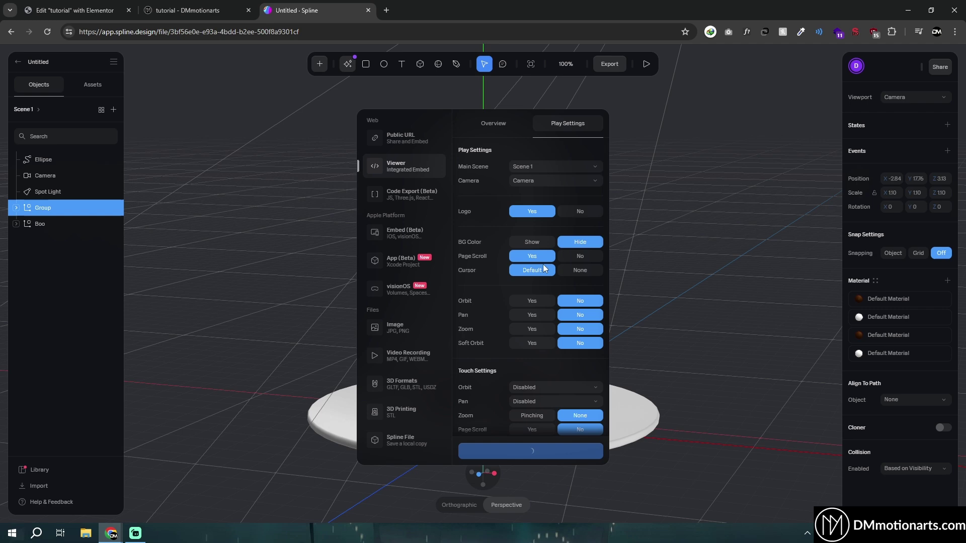
left_click(536, 300)
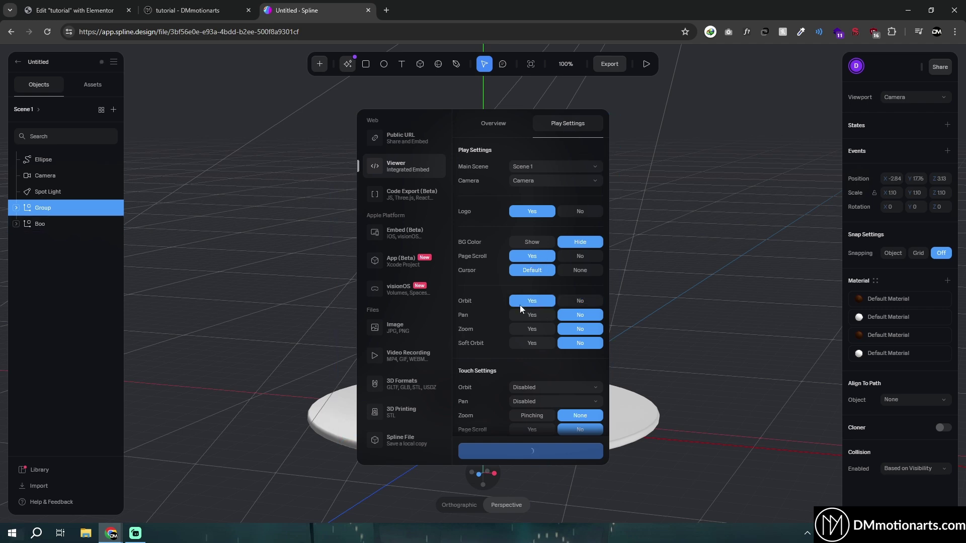
left_click(536, 330)
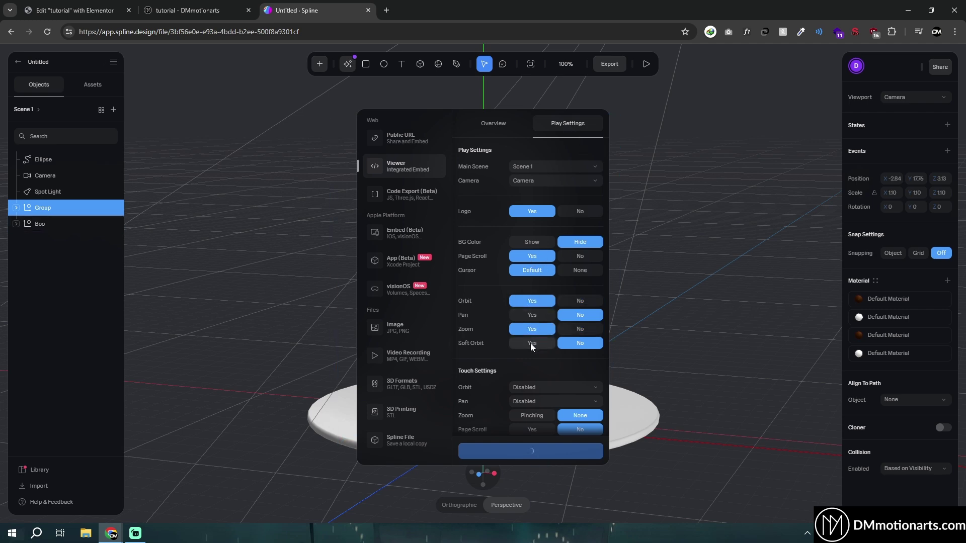
left_click(530, 343)
Enable On Hover with the Orbit Camera behavior in the Viewer export and return to the export overview.
scroll(488, 393, "down", 2)
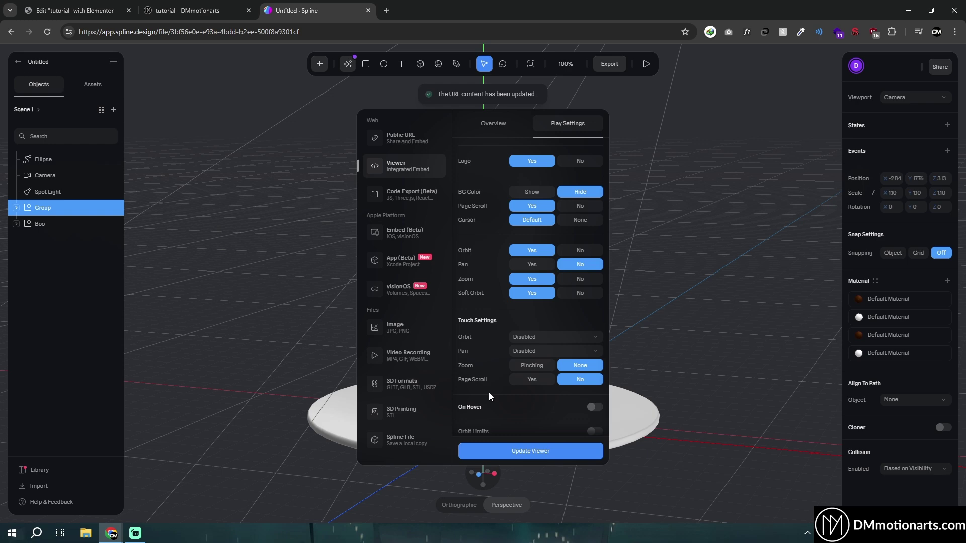
scroll(483, 352, "down", 1)
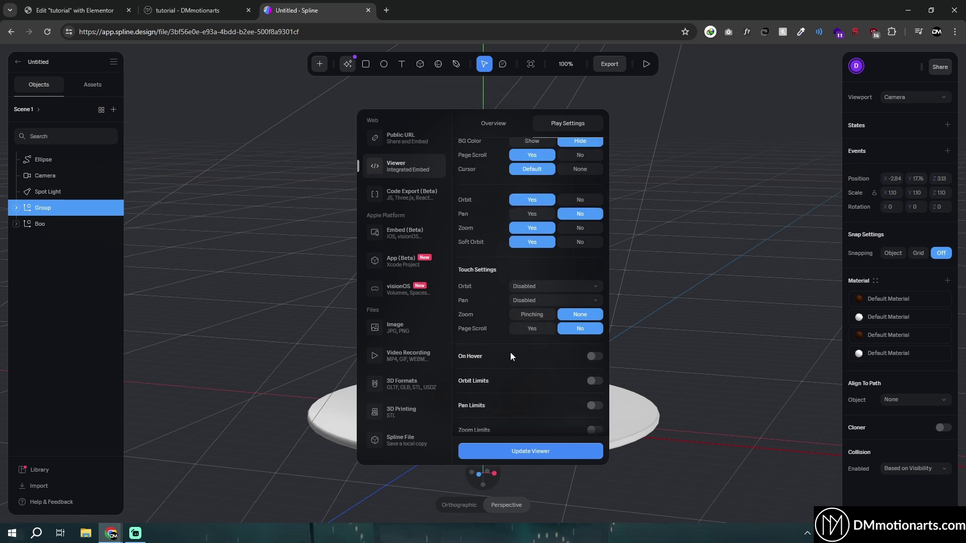
scroll(510, 352, "down", 1)
left_click(594, 306)
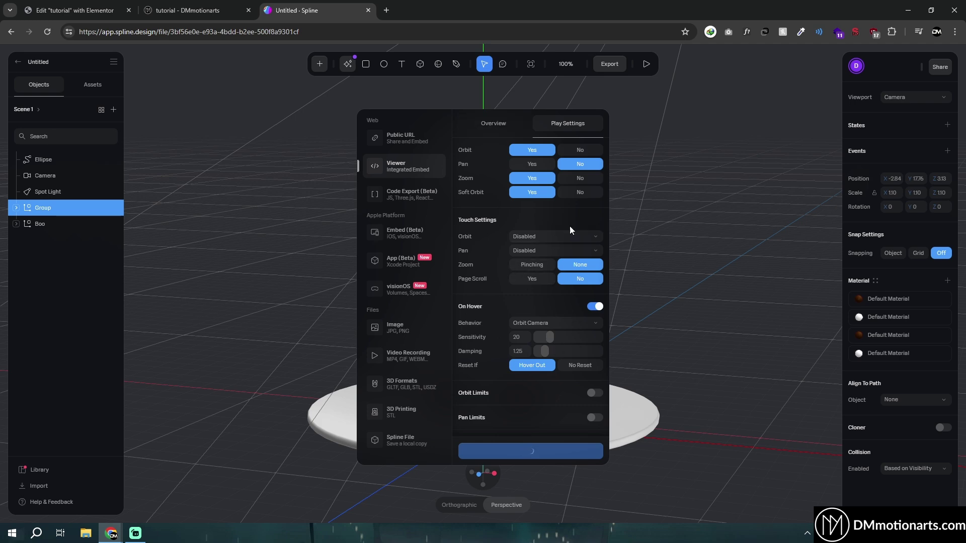
left_click(505, 128)
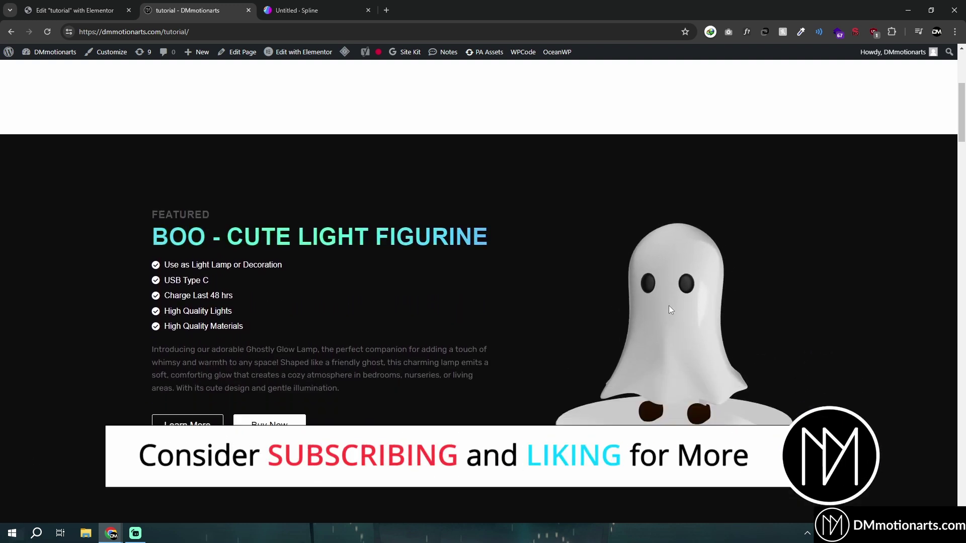
Test zooming and orbiting the embedded ghost on the published tutorial page.
scroll(668, 304, "up", 1)
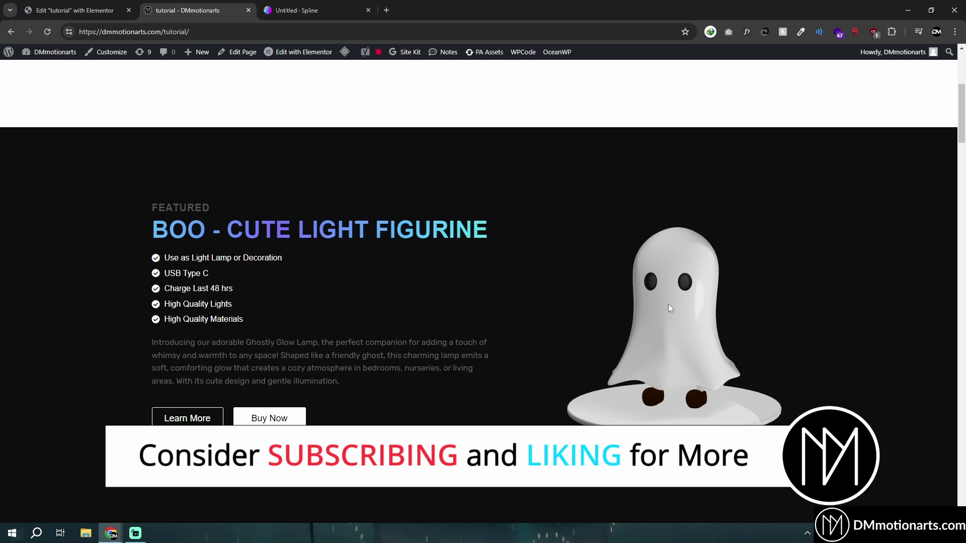
scroll(668, 304, "down", 1)
scroll(668, 304, "up", 1)
left_click_drag(722, 342, 560, 359)
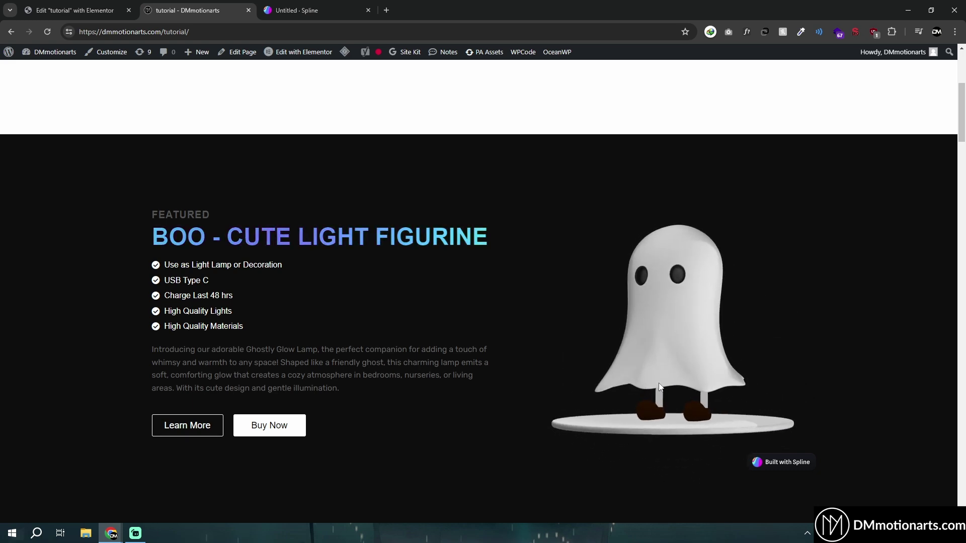
left_click(296, 7)
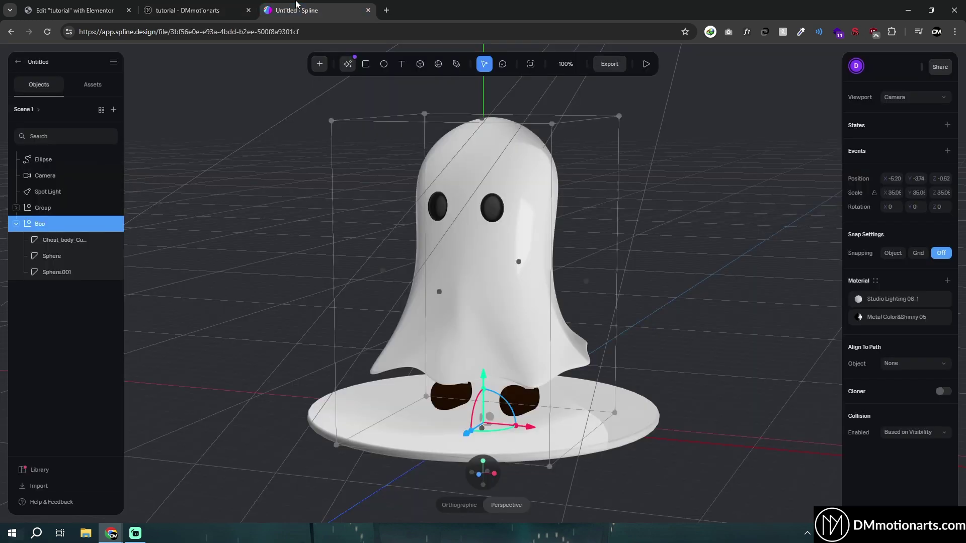
left_click(229, 6)
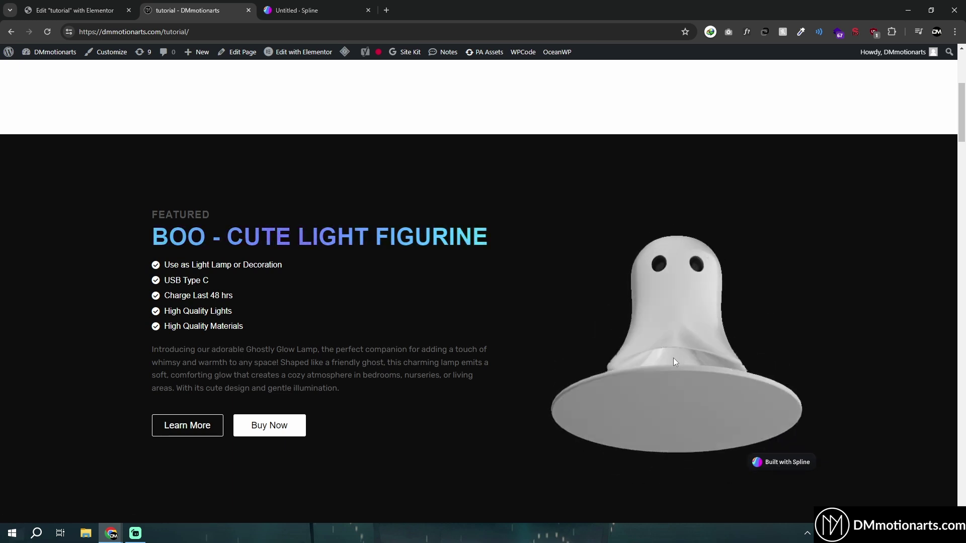
left_click_drag(745, 367, 850, 308)
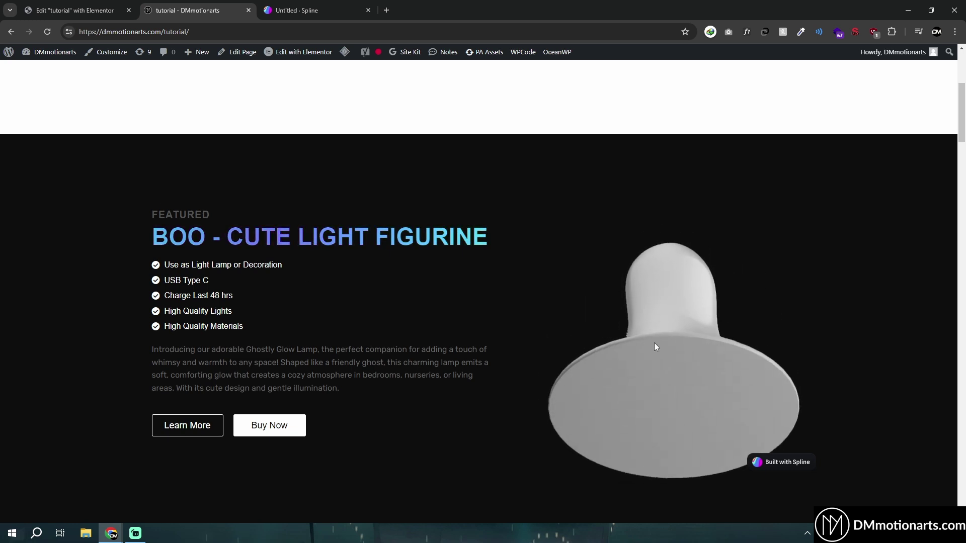
left_click_drag(671, 338, 620, 328)
In Elementor, set the Boo section container's direction to column and its text container's width to 100%.
left_click(76, 10)
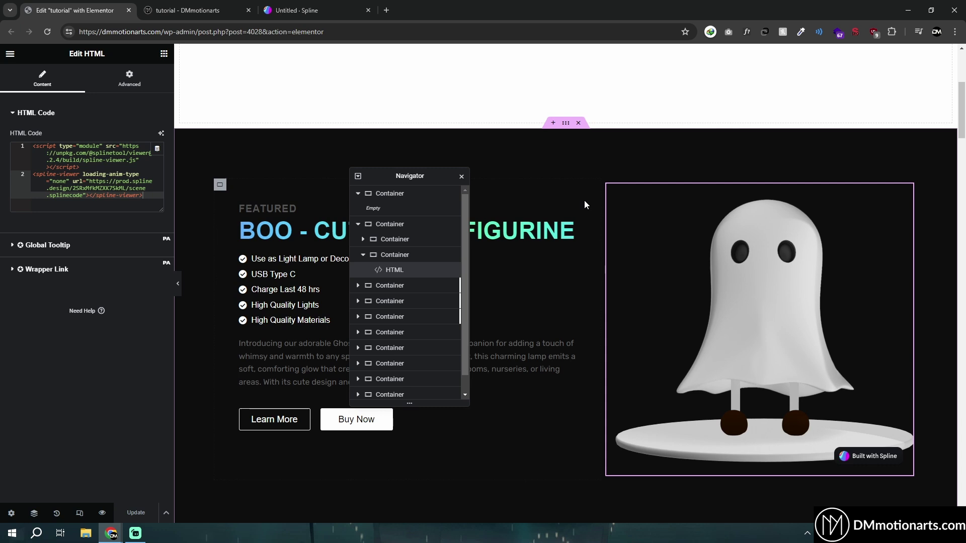
left_click(330, 208)
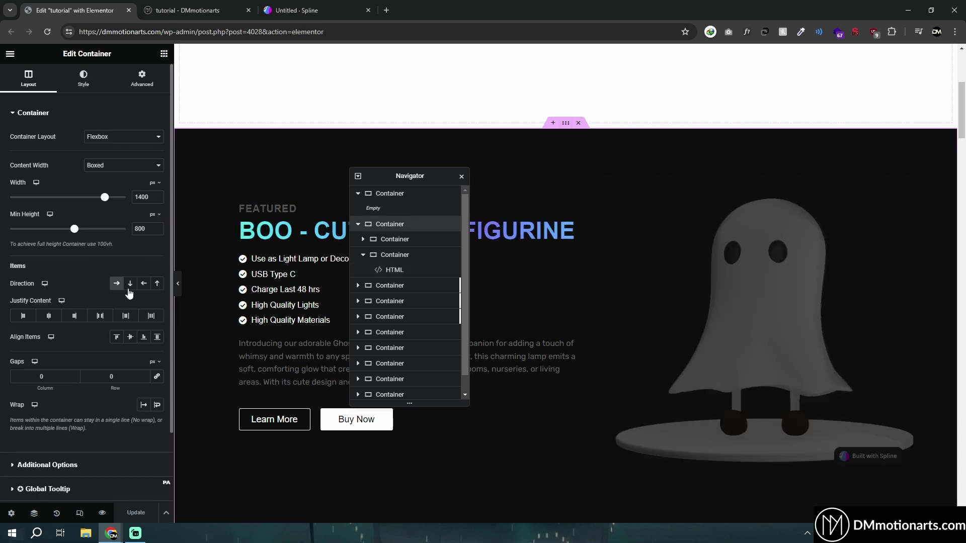
left_click(130, 283)
left_click(220, 185)
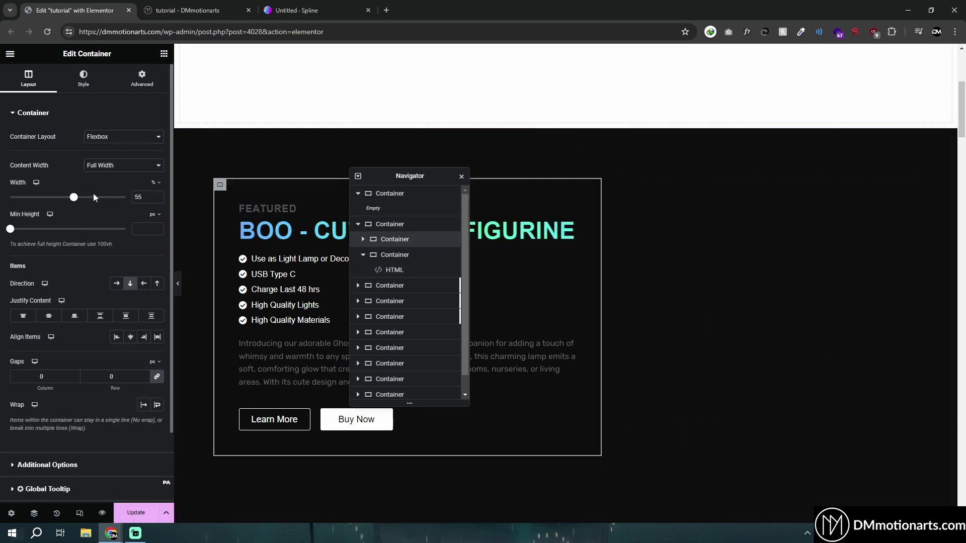
left_click_drag(79, 198, 285, 307)
scroll(222, 312, "down", 4)
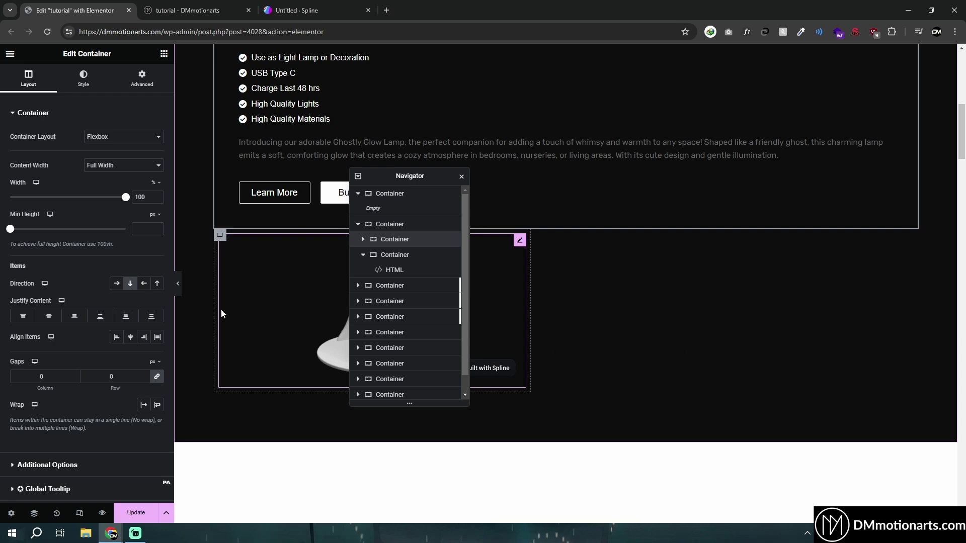
Set the width of the container holding the ghost to 100%.
left_click(219, 237)
left_click_drag(63, 198, 130, 199)
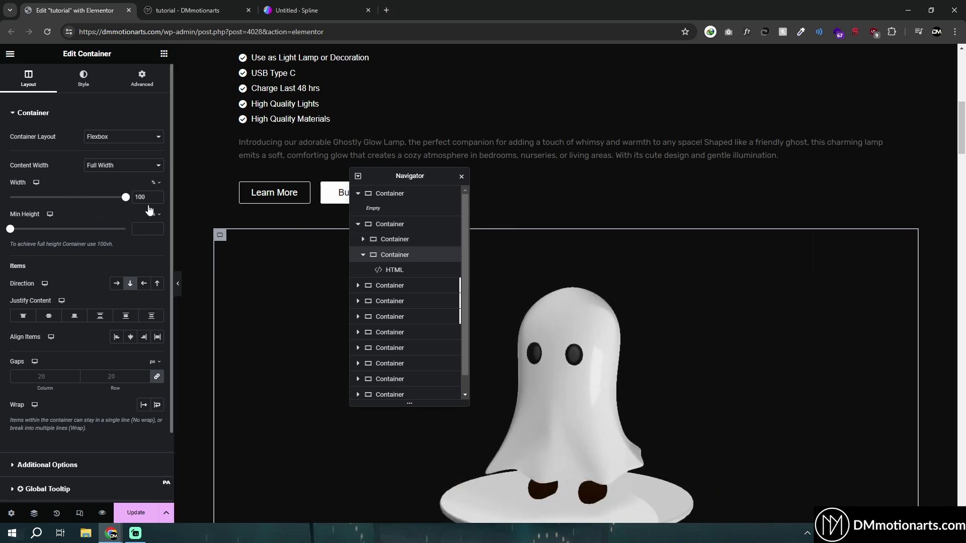
scroll(267, 355, "down", 2)
In Spline, open the frame view and keep the frame size set to Responsive.
left_click(316, 10)
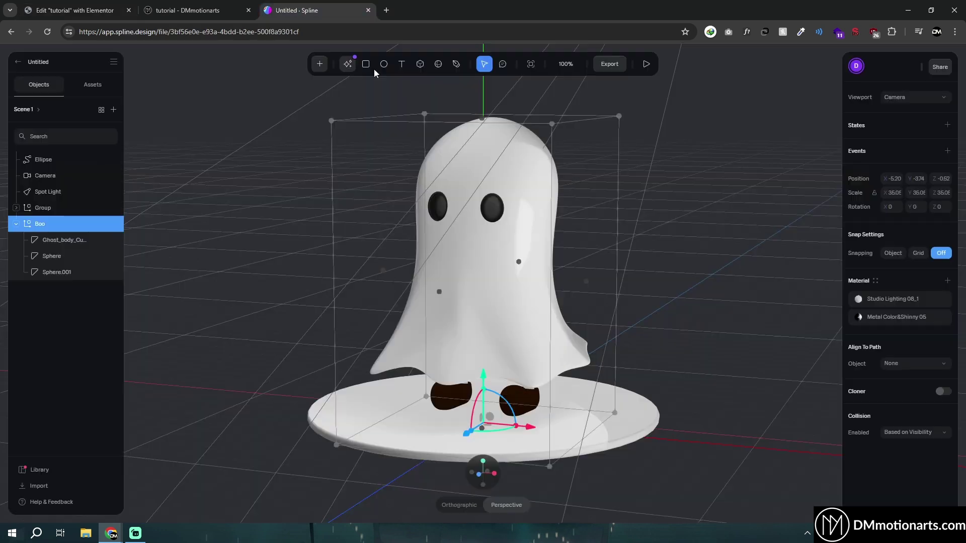
left_click(528, 65)
left_click(921, 114)
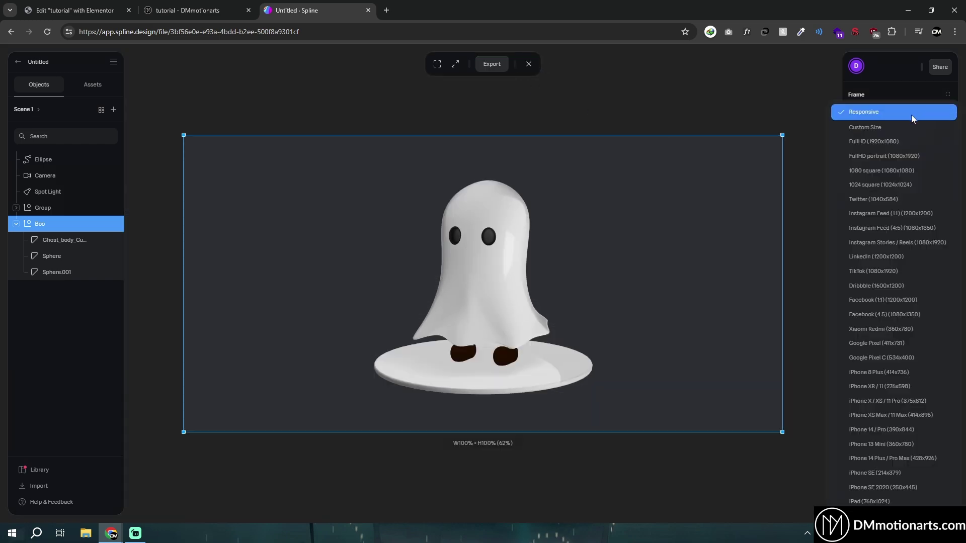
left_click(877, 115)
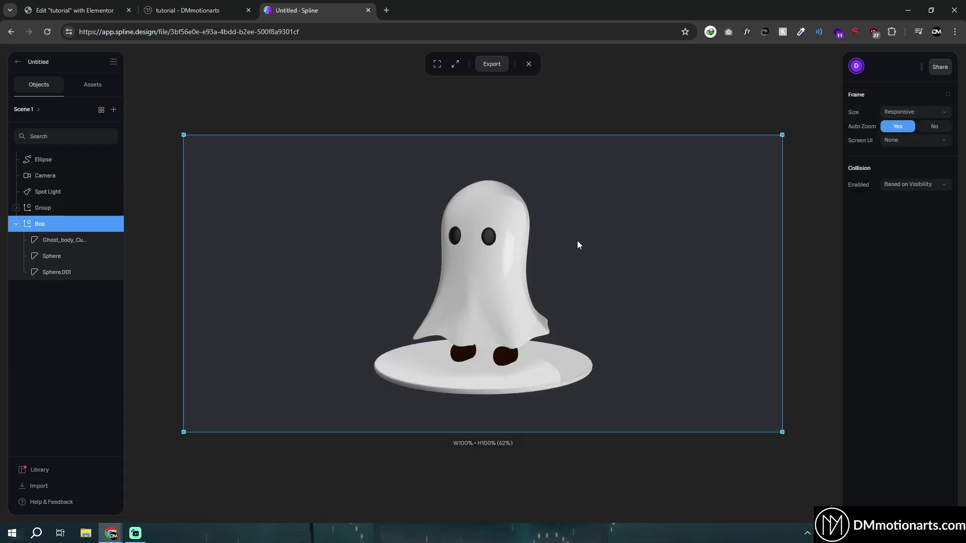
Compare the Elementor ghost container with Spline's frame size options, close the frame view and return to the published page.
left_click(187, 10)
left_click(75, 10)
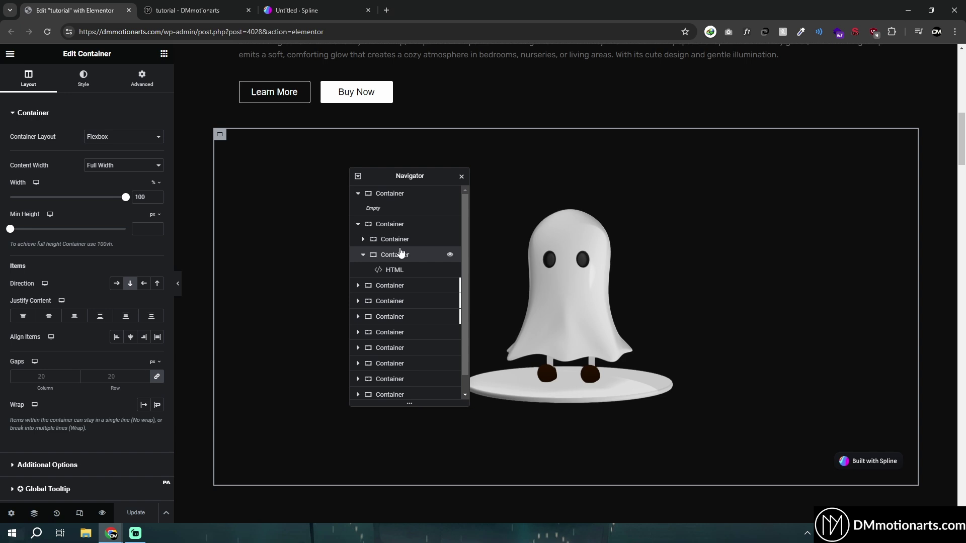
left_click(187, 10)
left_click(297, 10)
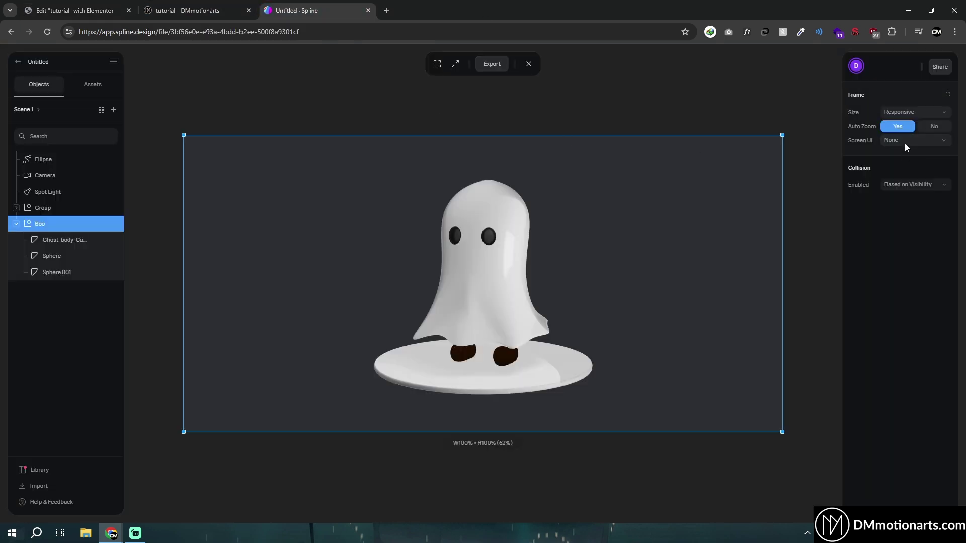
left_click(909, 113)
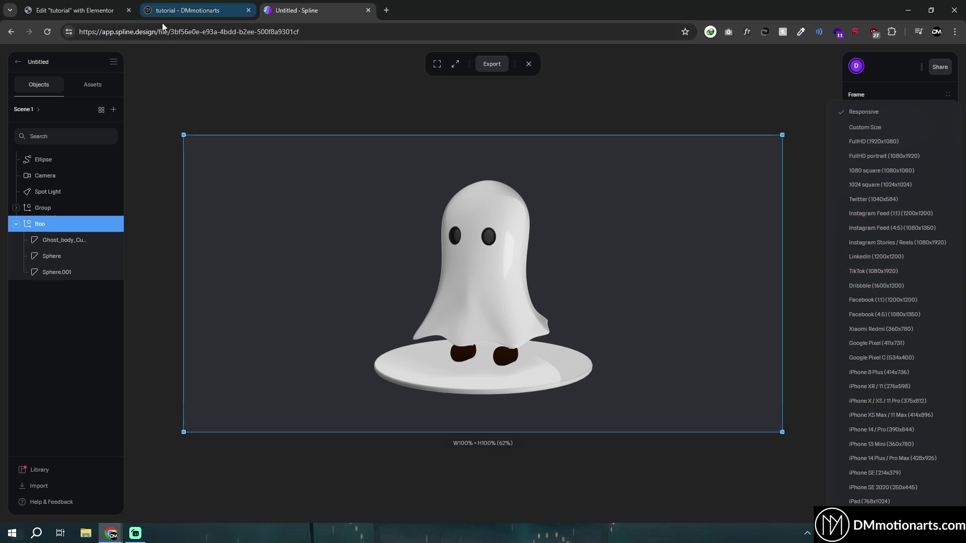
left_click(502, 245)
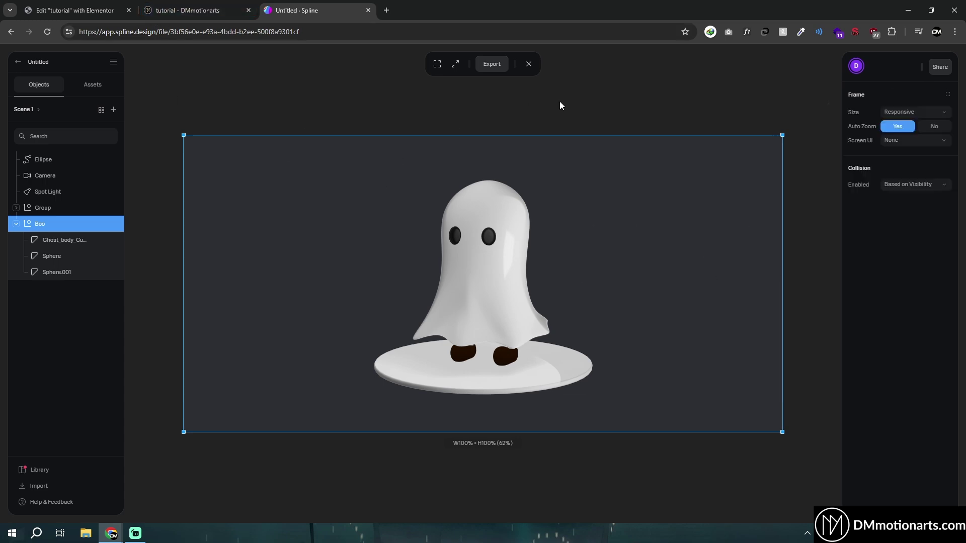
left_click(528, 63)
left_click(182, 6)
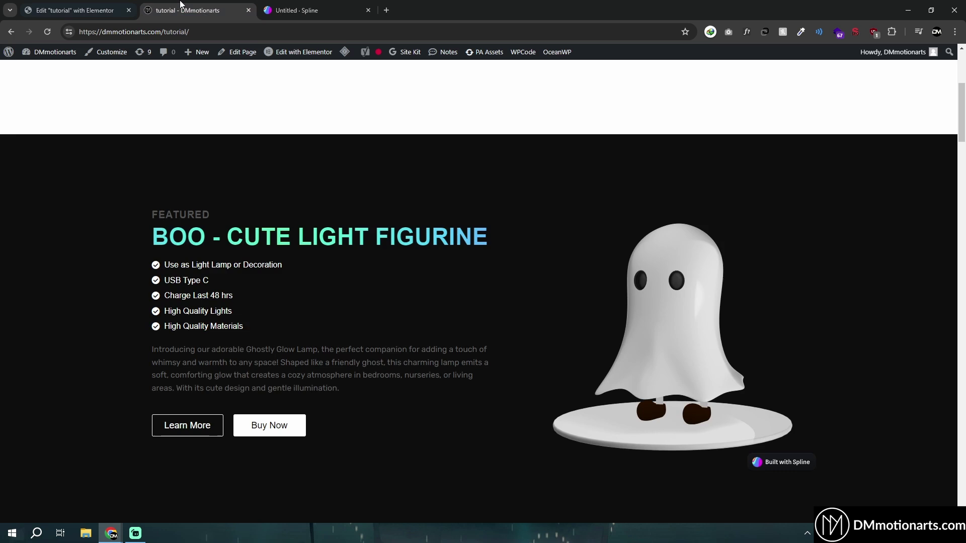
Review the stacked Boo section on the published page, examining how the full-width ghost scene is framed and reacts to scrolling.
left_click(100, 7)
left_click(238, 6)
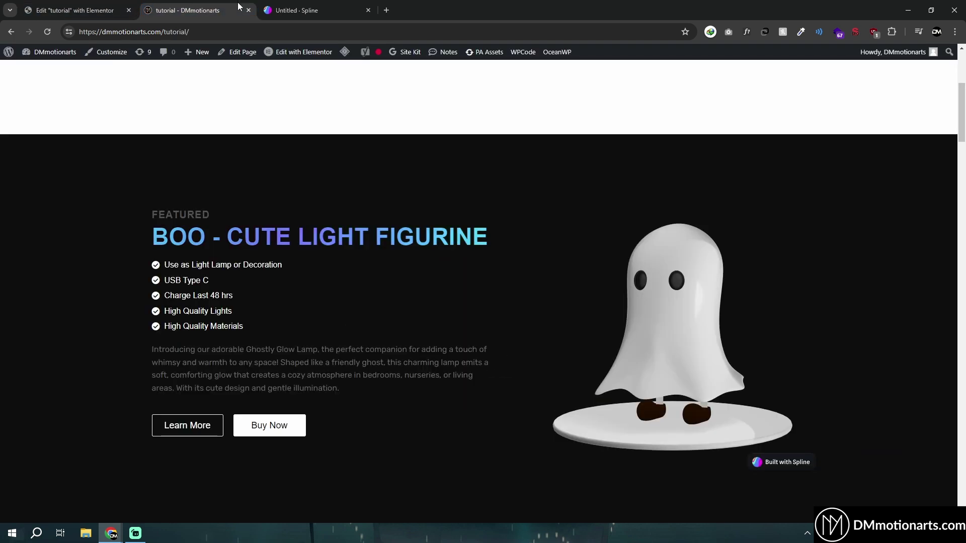
scroll(502, 314, "down", 3)
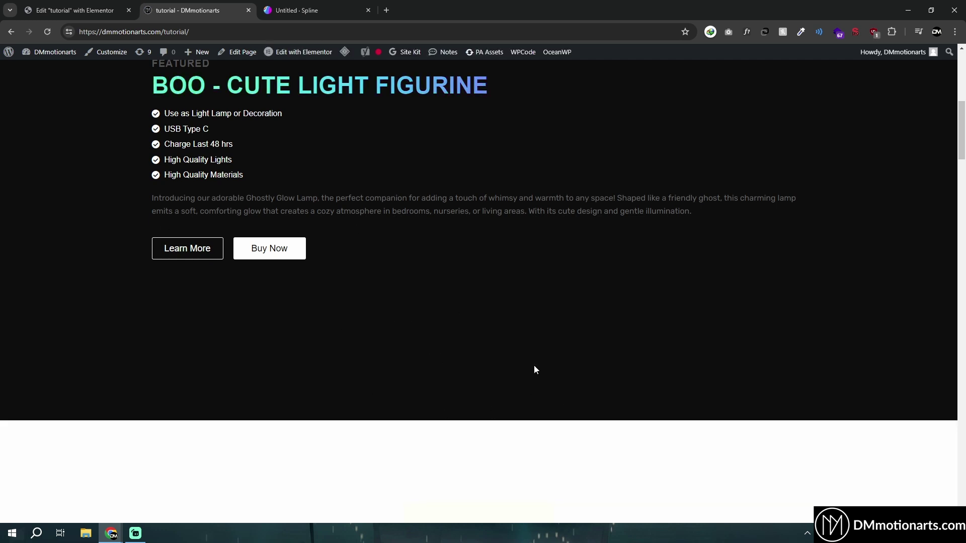
scroll(628, 358, "down", 6)
scroll(783, 332, "up", 3)
scroll(482, 322, "down", 1)
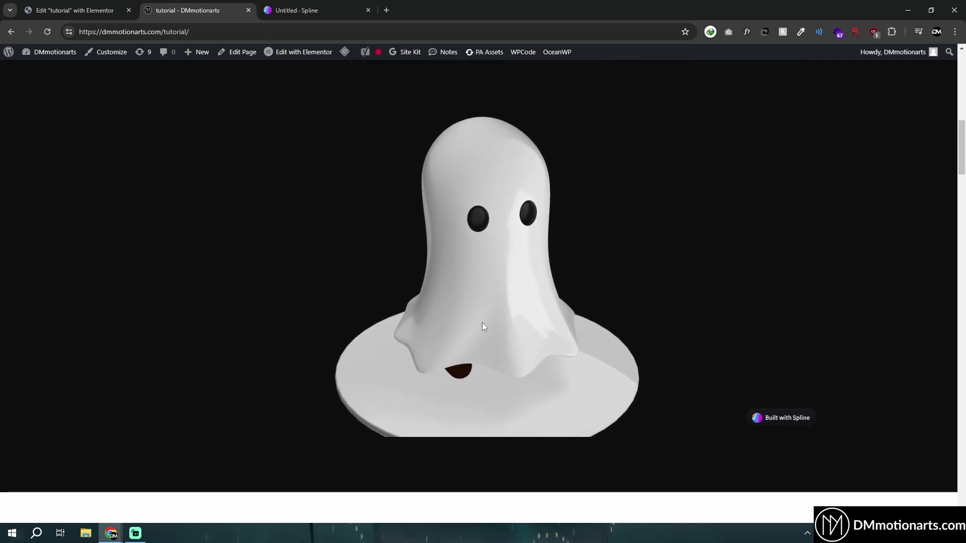
scroll(482, 322, "up", 1)
scroll(482, 322, "down", 1)
scroll(482, 327, "up", 2)
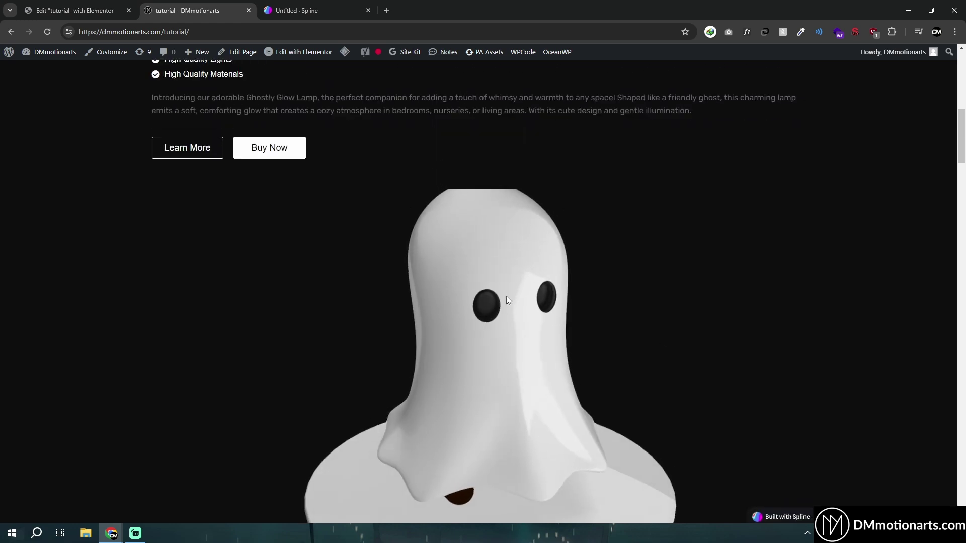
scroll(433, 355, "down", 3)
scroll(434, 356, "up", 2)
Switch to Spline, play the ghost scene, exit the preview and return to the published tutorial page.
left_click(265, 5)
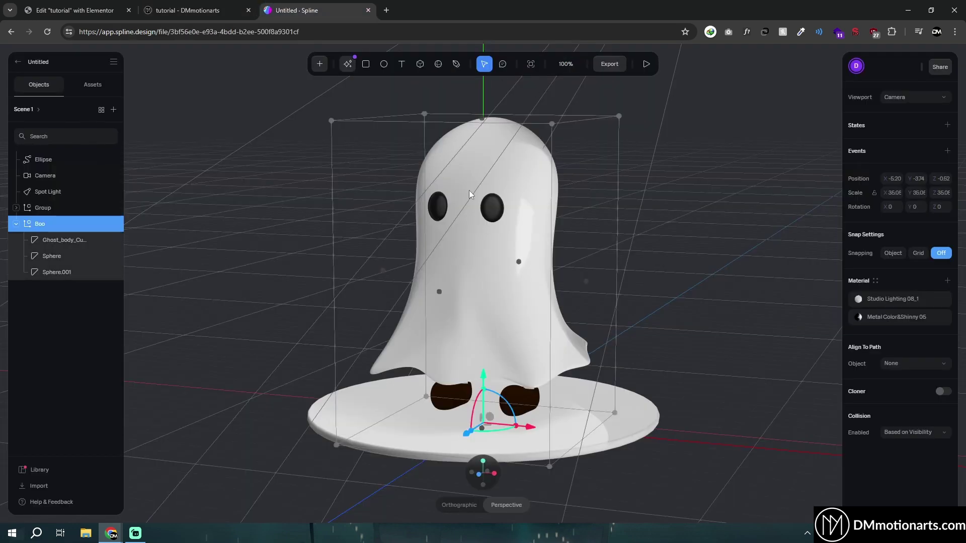
left_click(647, 66)
left_click(541, 64)
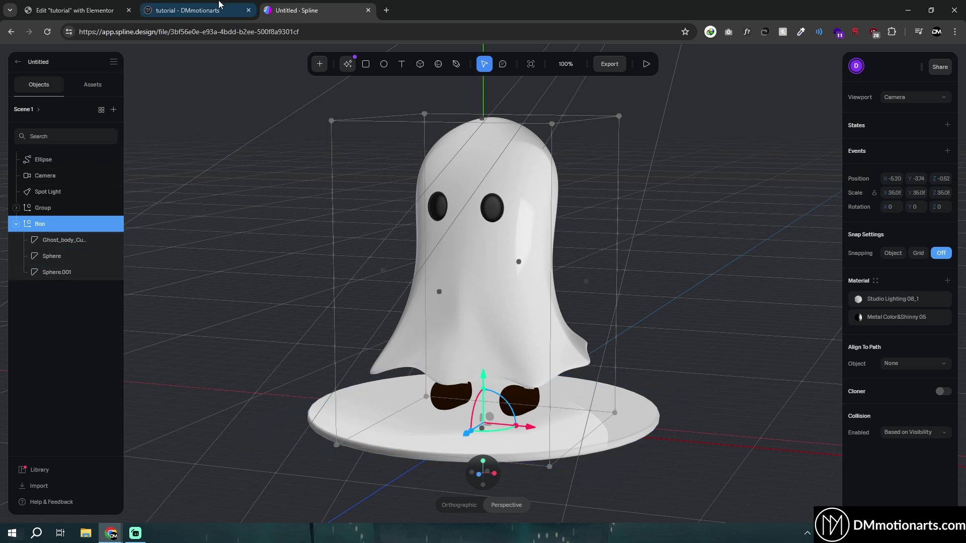
left_click(188, 10)
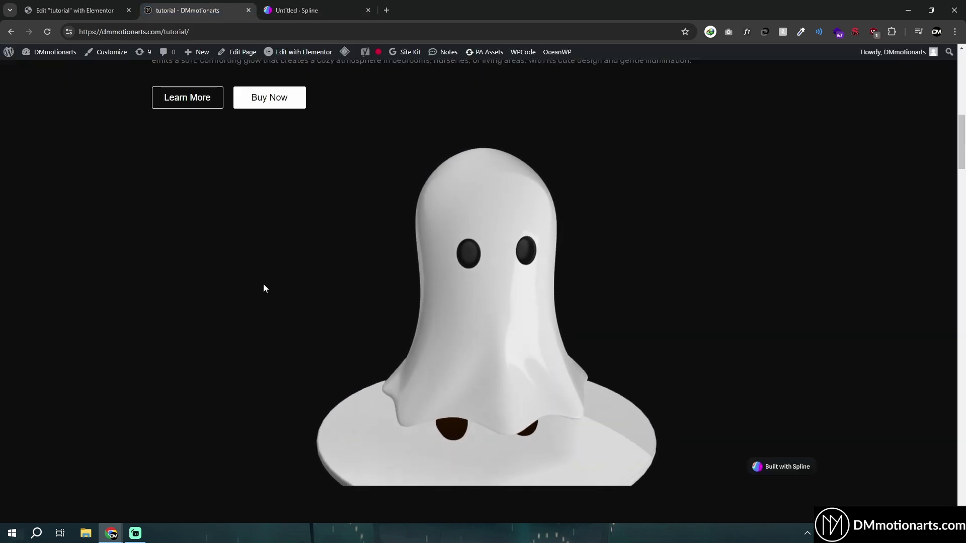